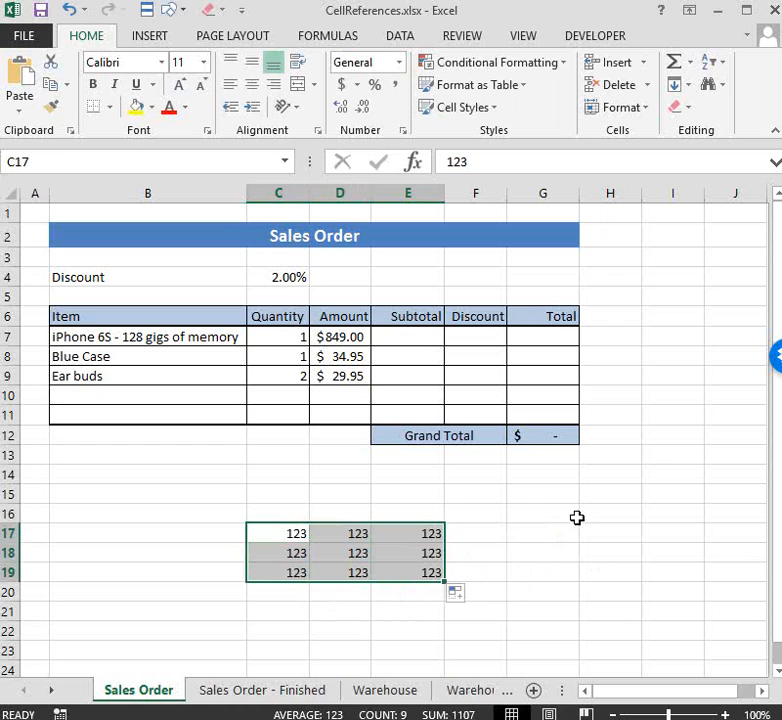
Step: Clear the 123 test values from cells C17:E19 below the sales order
{"action": "key", "text": "Delete"}
{"action": "left_click", "coordinate": [576, 514]}
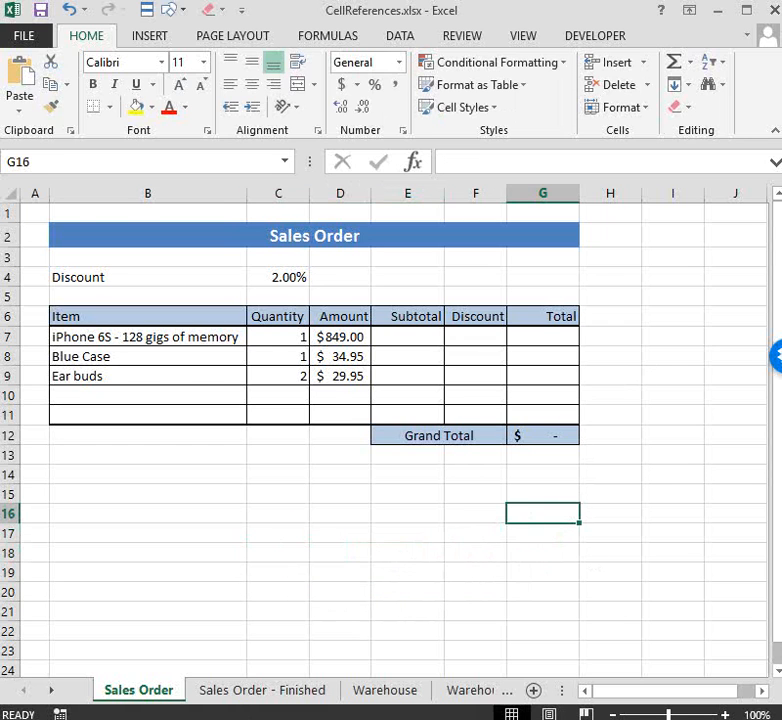
Step: Switch to CellReferences.pdf in Adobe Acrobat and read the cell reference definition and the =A1+5 example on the Cell References slide
{"action": "left_click", "coordinate": [391, 718]}
{"action": "scroll", "coordinate": [385, 378], "scroll_direction": "down", "scroll_amount": 1}
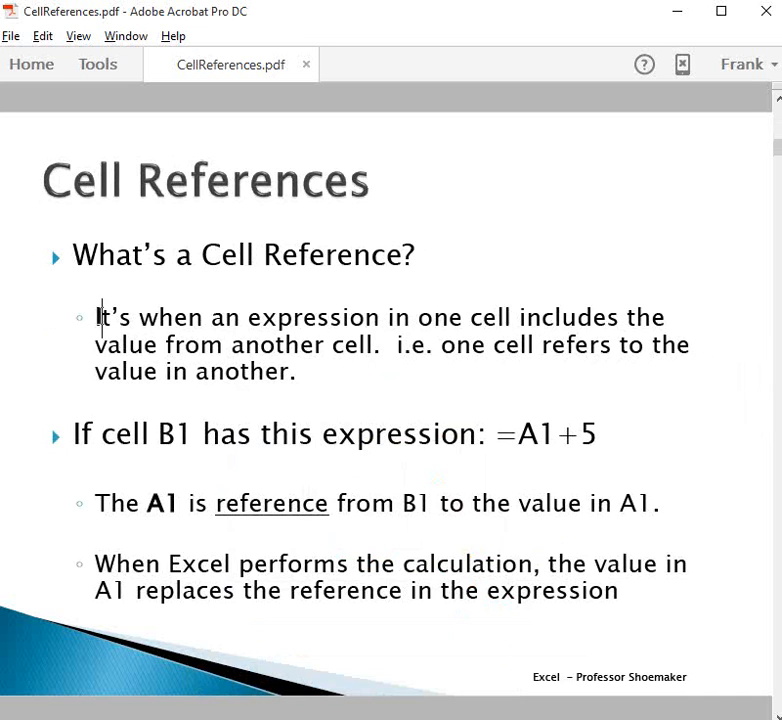
{"action": "left_click_drag", "start_coordinate": [100, 317], "coordinate": [309, 380]}
{"action": "left_click", "coordinate": [366, 380]}
{"action": "left_click_drag", "start_coordinate": [590, 440], "coordinate": [494, 436]}
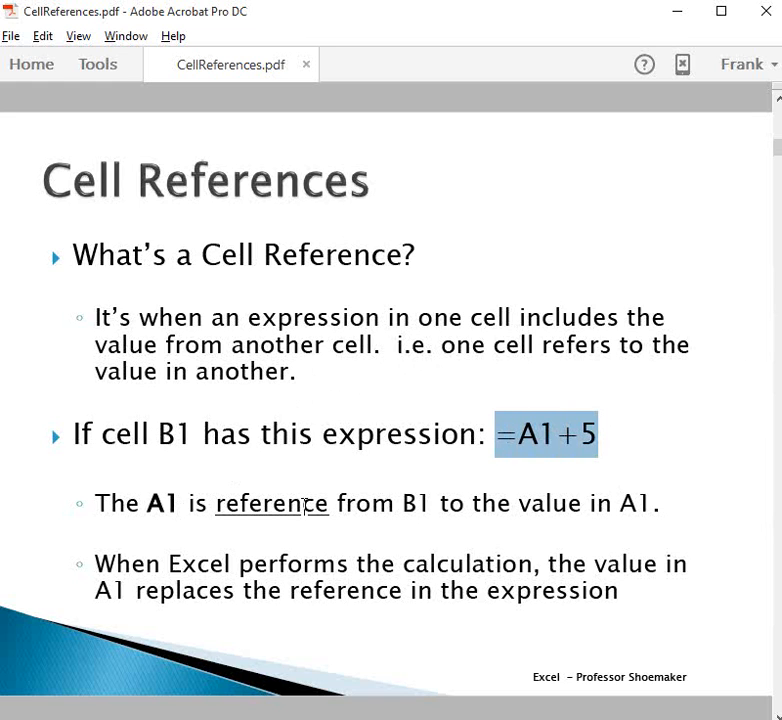
{"action": "left_click_drag", "start_coordinate": [651, 503], "coordinate": [620, 502]}
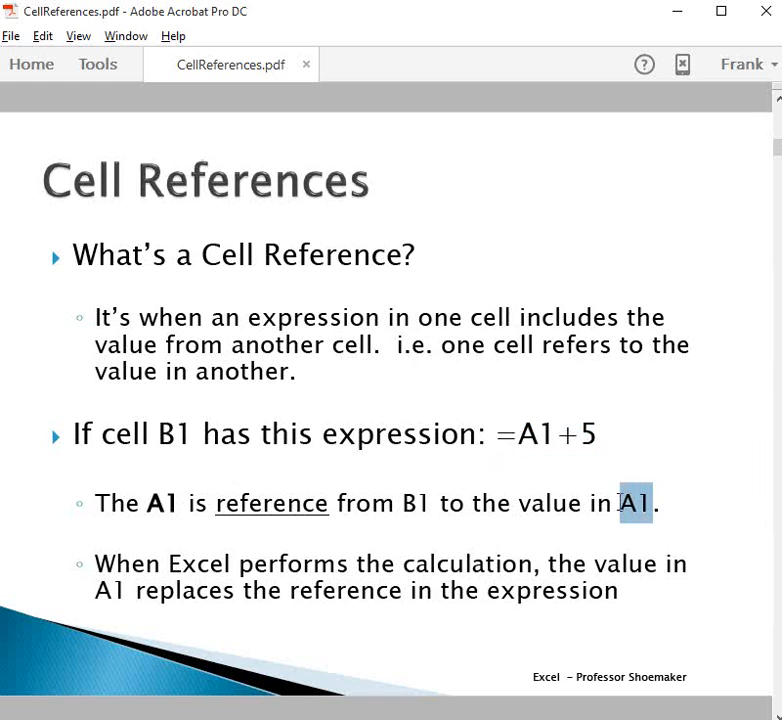
Step: Examine the A1, 5 and B1 parts of the example expression, and view the Making a Sales Order work slide
{"action": "left_click", "coordinate": [558, 432]}
{"action": "left_click_drag", "start_coordinate": [559, 434], "coordinate": [517, 434]}
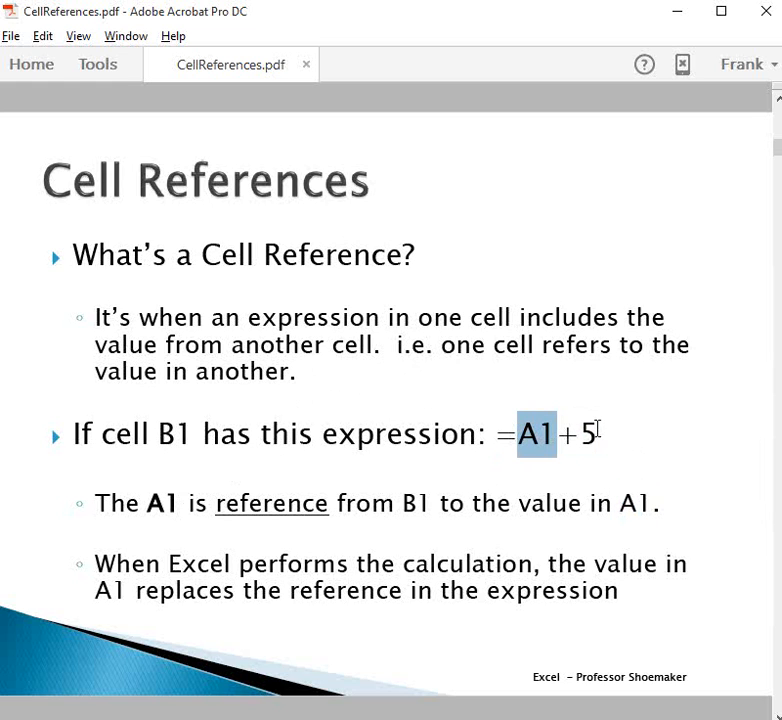
{"action": "left_click_drag", "start_coordinate": [597, 431], "coordinate": [588, 434]}
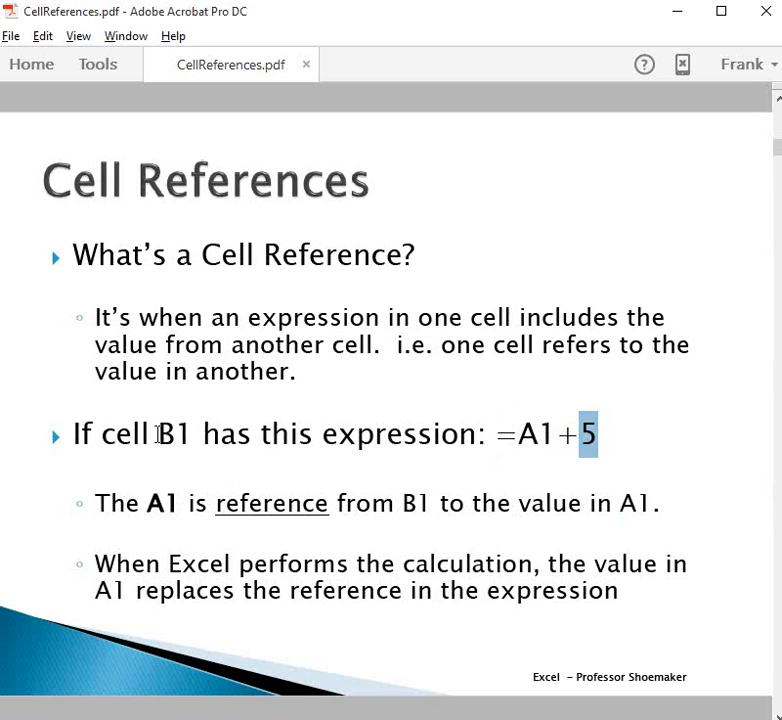
{"action": "left_click_drag", "start_coordinate": [178, 433], "coordinate": [165, 434]}
{"action": "left_click", "coordinate": [299, 481]}
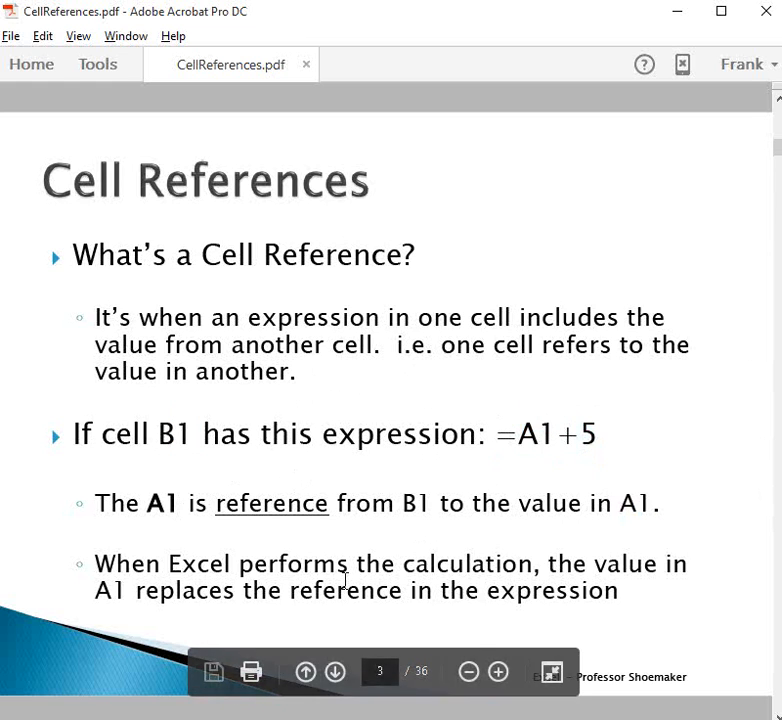
{"action": "double_click", "coordinate": [549, 430]}
{"action": "left_click", "coordinate": [527, 478]}
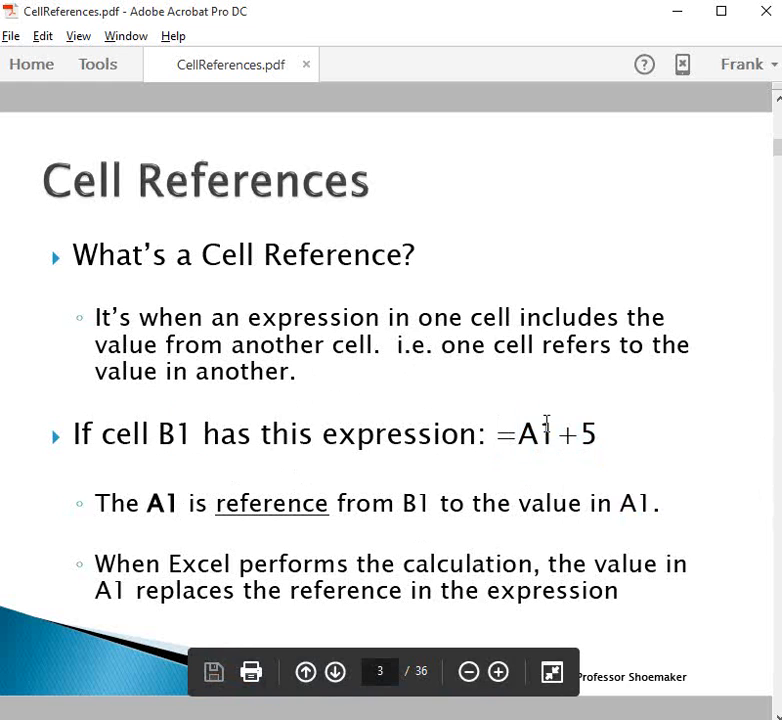
{"action": "left_click_drag", "start_coordinate": [552, 432], "coordinate": [518, 432]}
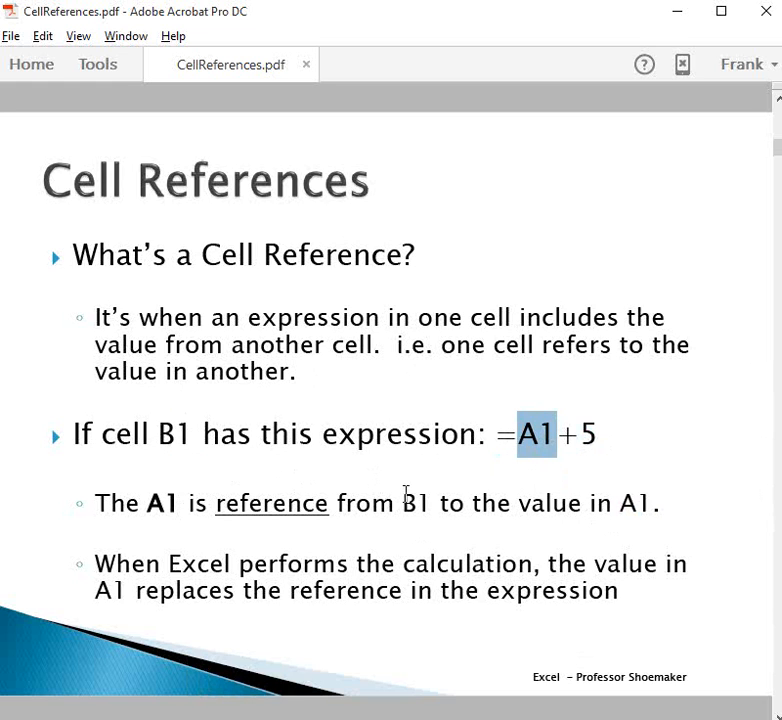
{"action": "scroll", "coordinate": [406, 495], "scroll_direction": "down", "scroll_amount": 1}
{"action": "scroll", "coordinate": [406, 495], "scroll_direction": "down", "scroll_amount": 1}
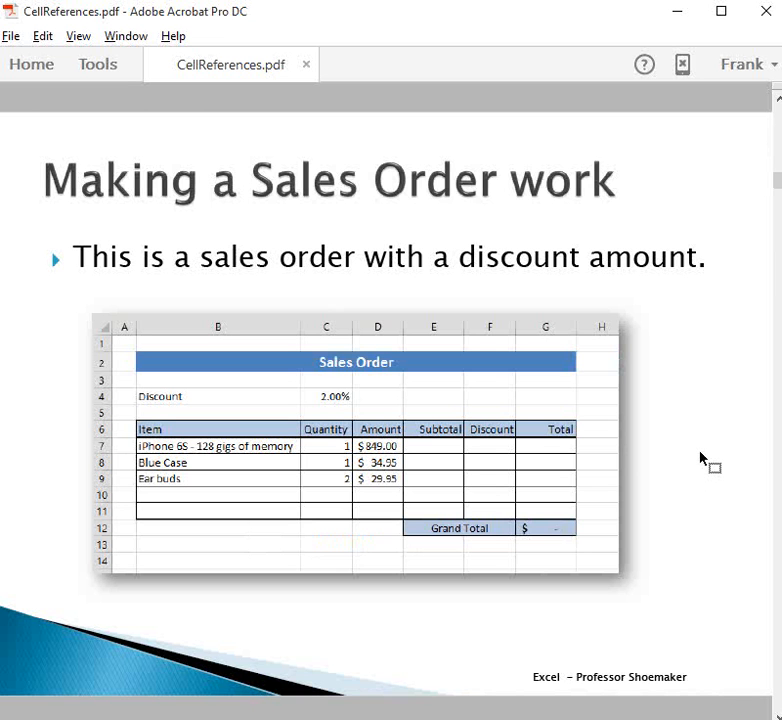
Step: Switch back to the Excel workbook and review the sales order's items, quantities and line rows 7 to 9
{"action": "key", "text": "alt+Tab"}
{"action": "left_click", "coordinate": [152, 338]}
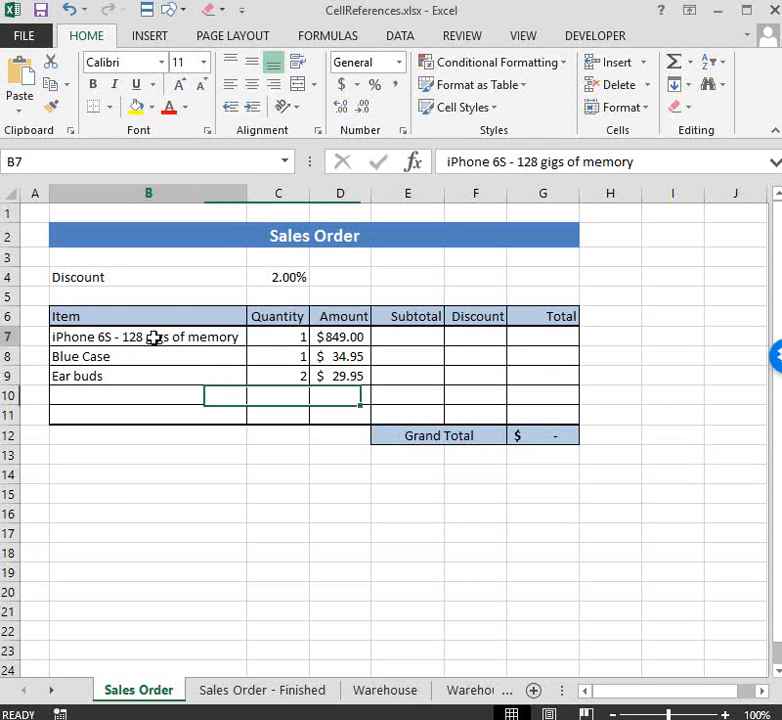
{"action": "left_click", "coordinate": [143, 360]}
{"action": "left_click", "coordinate": [138, 380]}
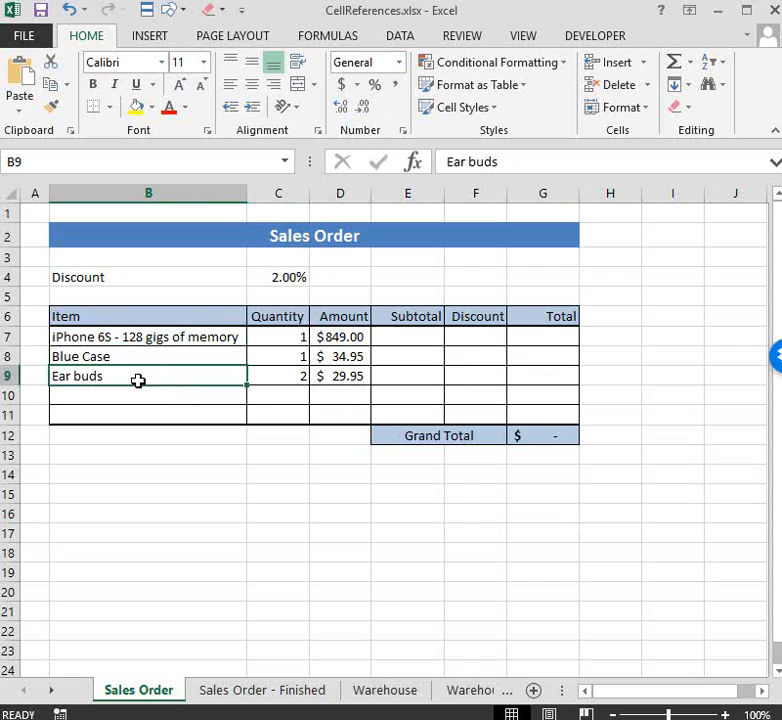
{"action": "left_click_drag", "start_coordinate": [283, 339], "coordinate": [281, 375]}
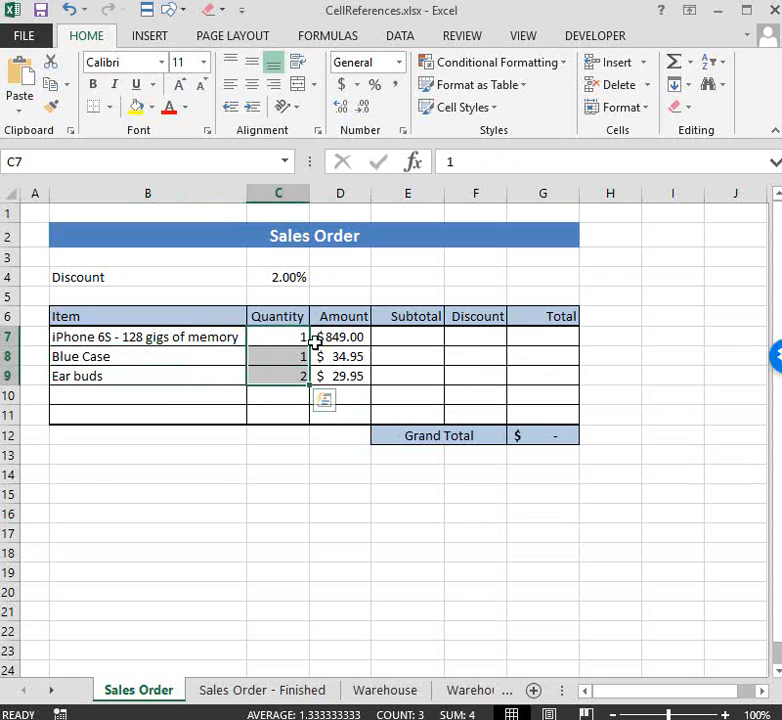
{"action": "left_click", "coordinate": [117, 335]}
{"action": "left_click_drag", "start_coordinate": [117, 335], "coordinate": [546, 341]}
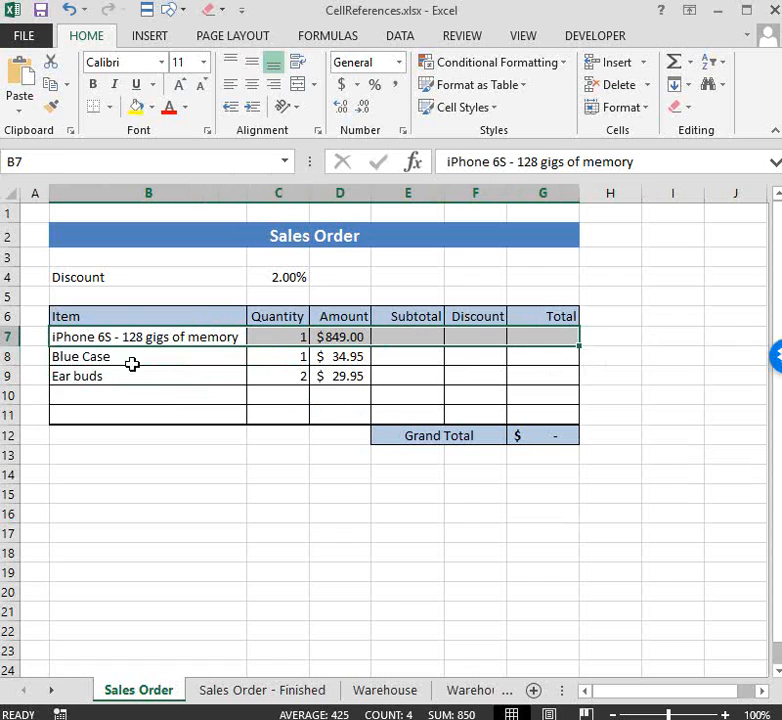
{"action": "left_click_drag", "start_coordinate": [131, 363], "coordinate": [553, 362]}
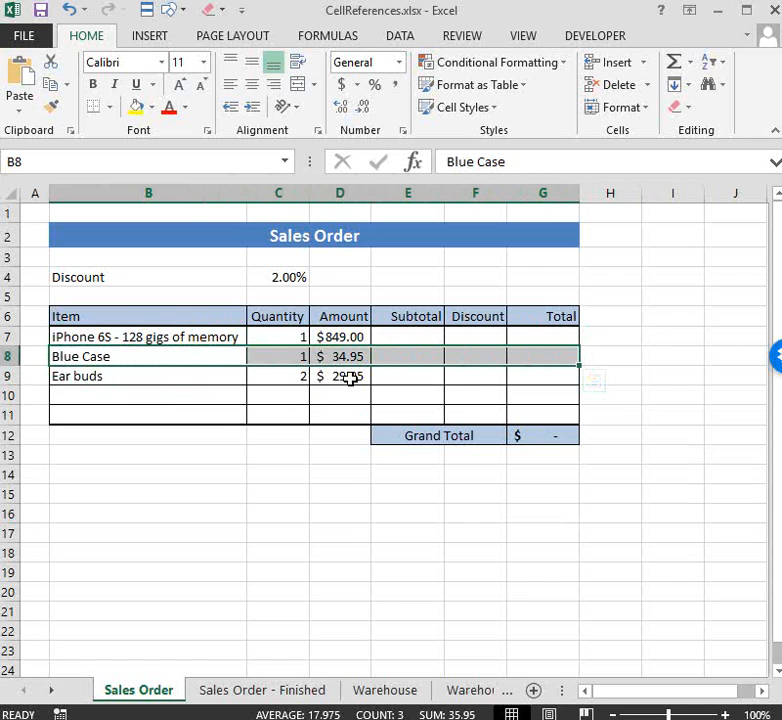
{"action": "left_click", "coordinate": [303, 376]}
Step: Enter the formula =D7*C7 in E7 to calculate the iPhone line's subtotal from amount and quantity
{"action": "left_click", "coordinate": [412, 337]}
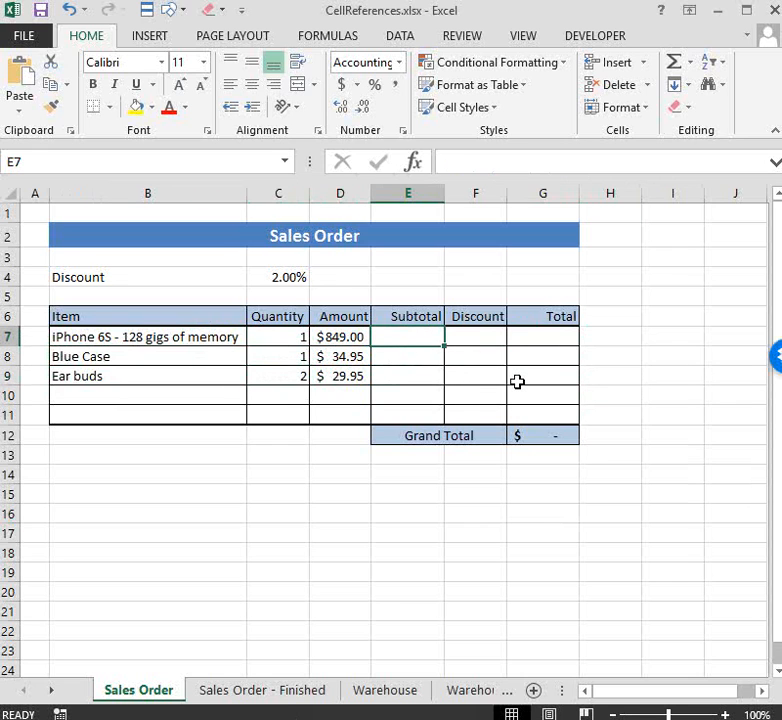
{"action": "type", "text": "="}
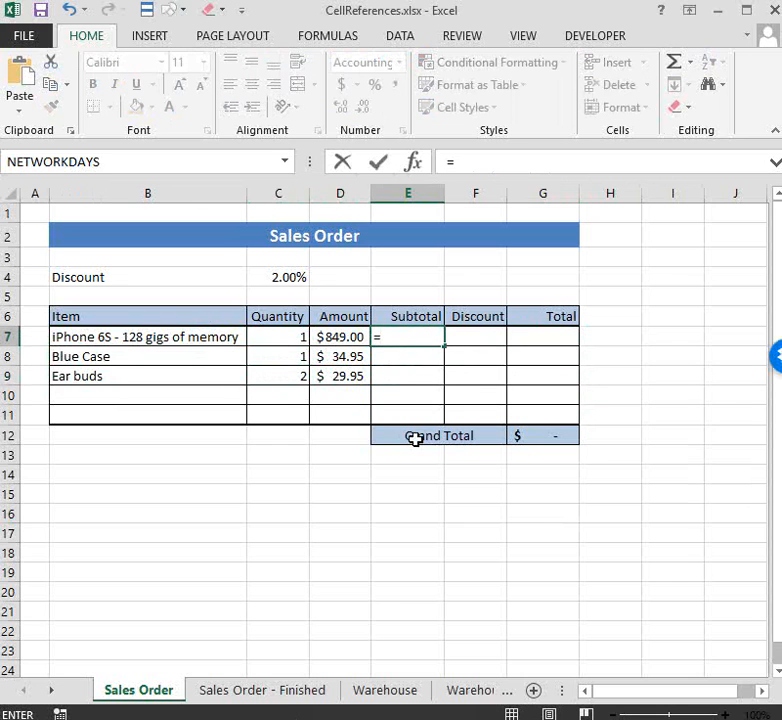
{"action": "left_click", "coordinate": [341, 337]}
{"action": "type", "text": "*"}
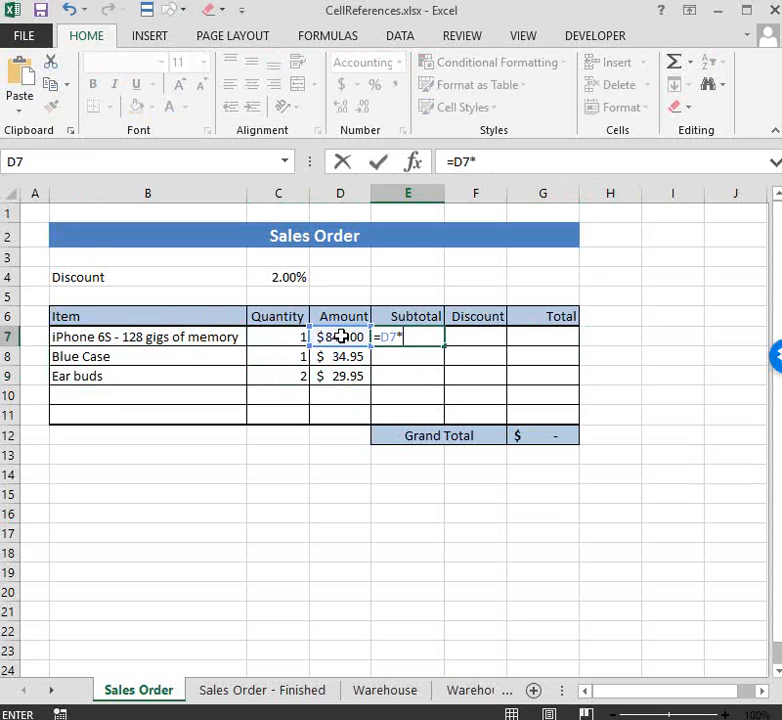
{"action": "left_click", "coordinate": [341, 337]}
{"action": "key", "text": "Left"}
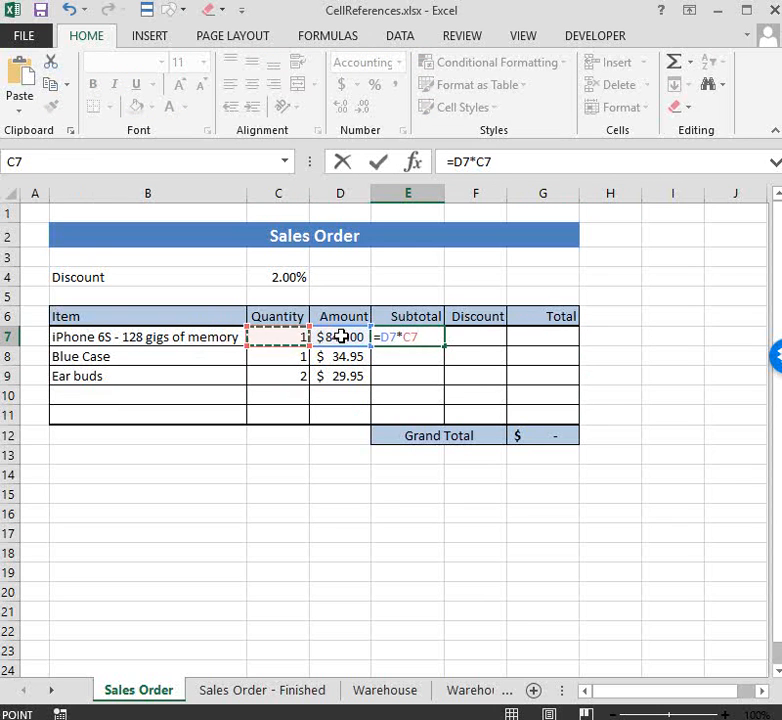
{"action": "key", "text": "Return"}
Step: Inspect which cells the subtotal formula in E7 refers to
{"action": "left_click", "coordinate": [414, 337]}
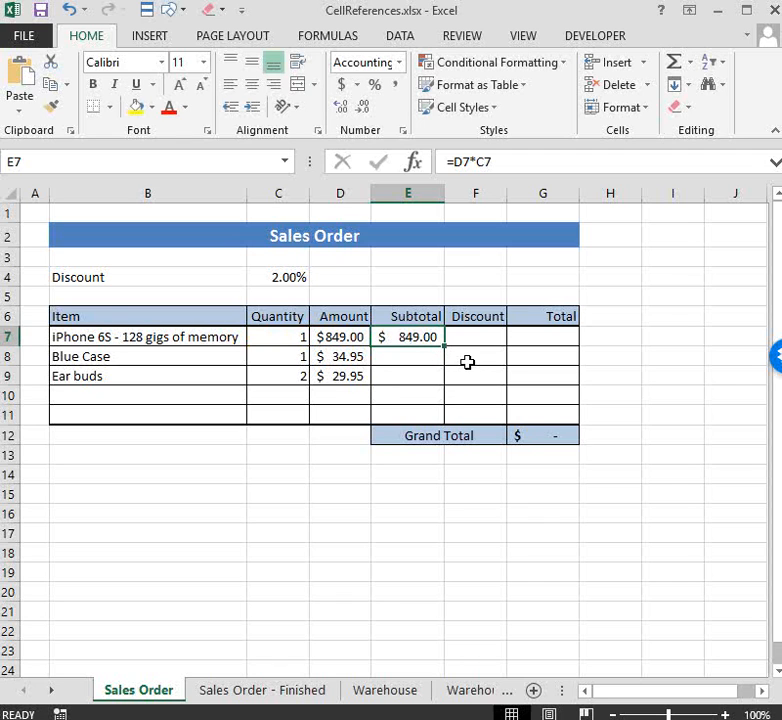
{"action": "left_click", "coordinate": [506, 161]}
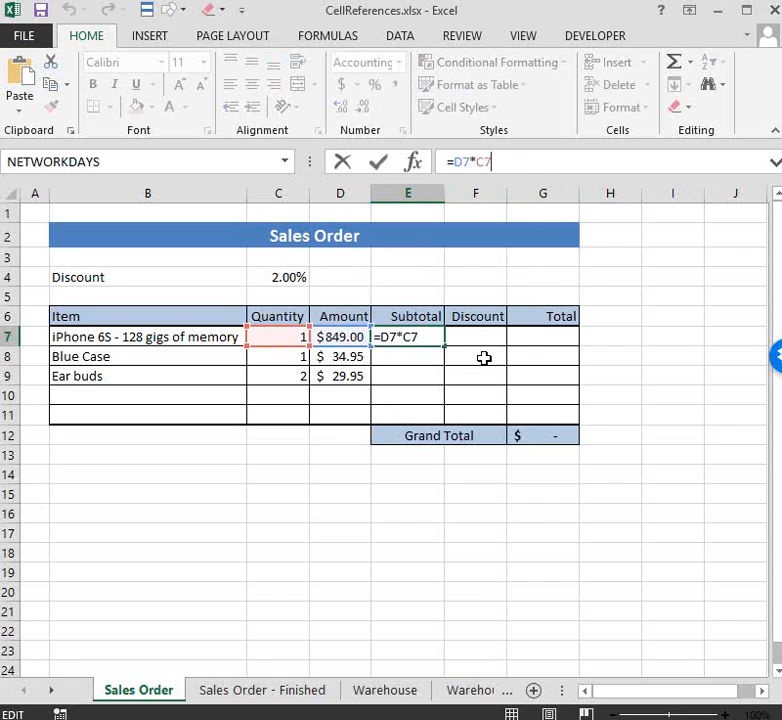
{"action": "left_click", "coordinate": [426, 371]}
Step: Fill the subtotal formula from E7 down through E9 for the Blue Case and Ear buds rows
{"action": "left_click", "coordinate": [422, 332]}
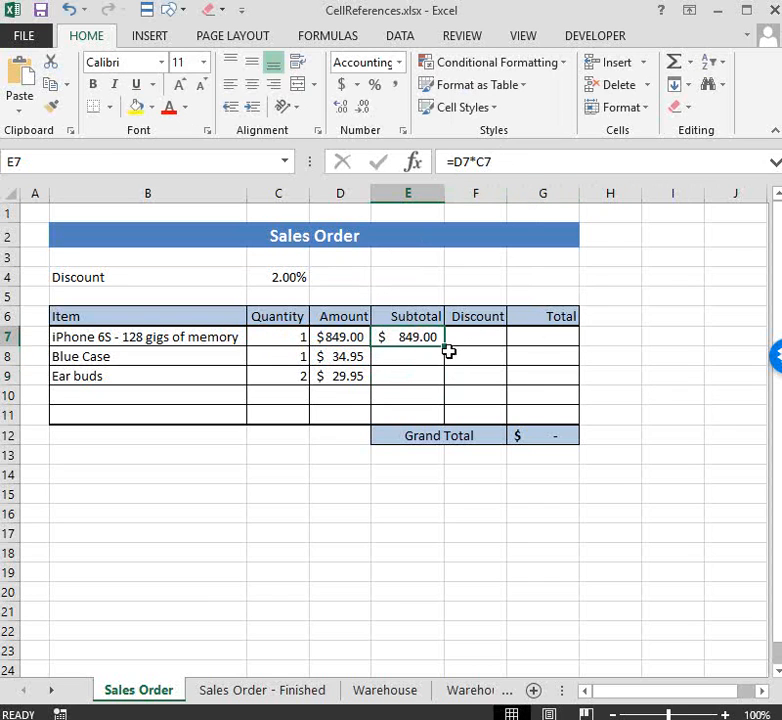
{"action": "left_click_drag", "start_coordinate": [444, 345], "coordinate": [444, 378]}
{"action": "left_click", "coordinate": [499, 369]}
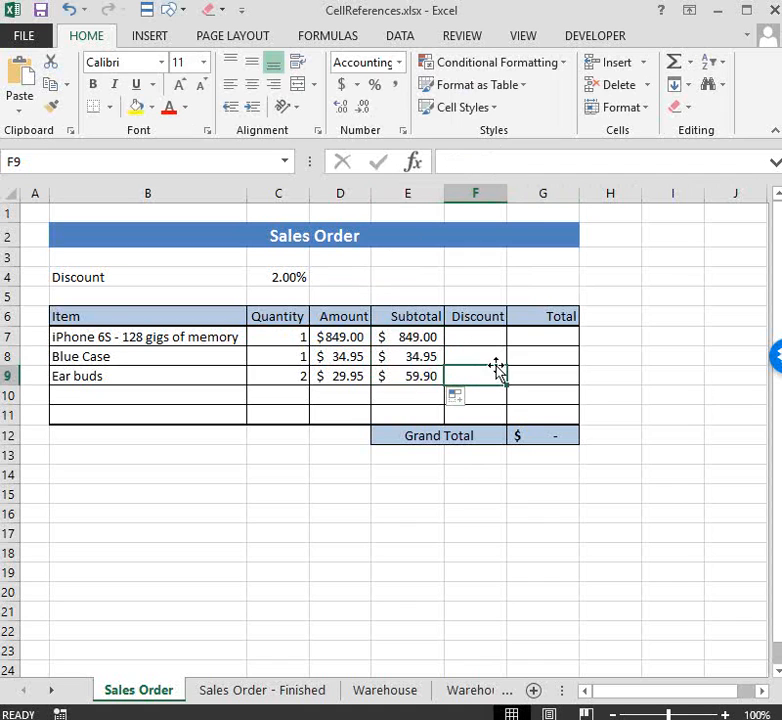
Step: Compare the subtotal formulas in E7, E8 and E9 to check how their cell references adjust per row
{"action": "left_click", "coordinate": [414, 341]}
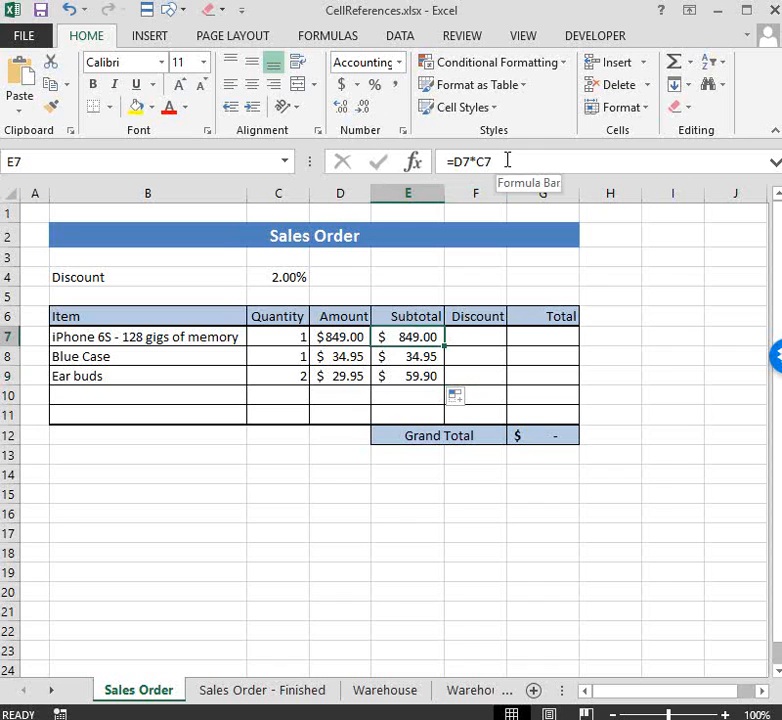
{"action": "left_click", "coordinate": [428, 360]}
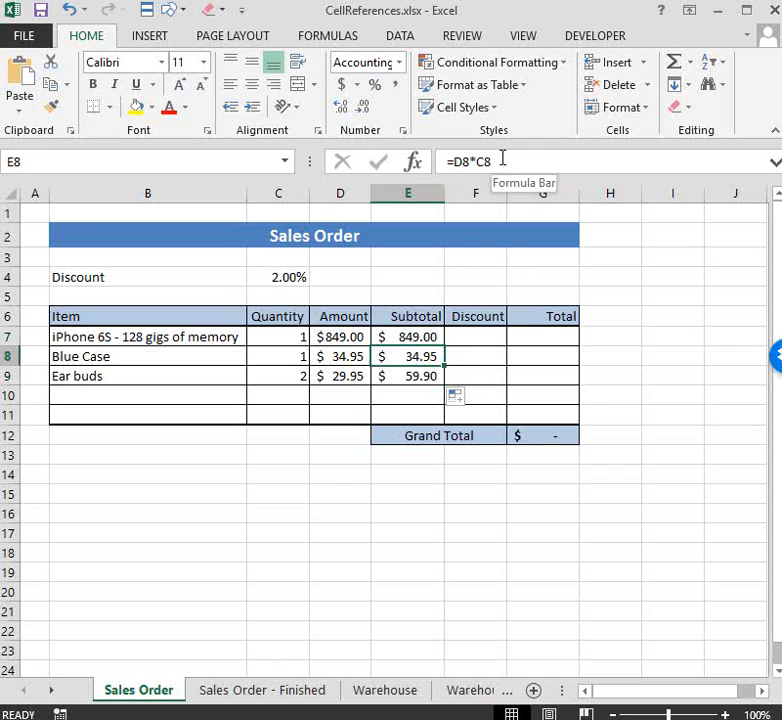
{"action": "left_click", "coordinate": [403, 374]}
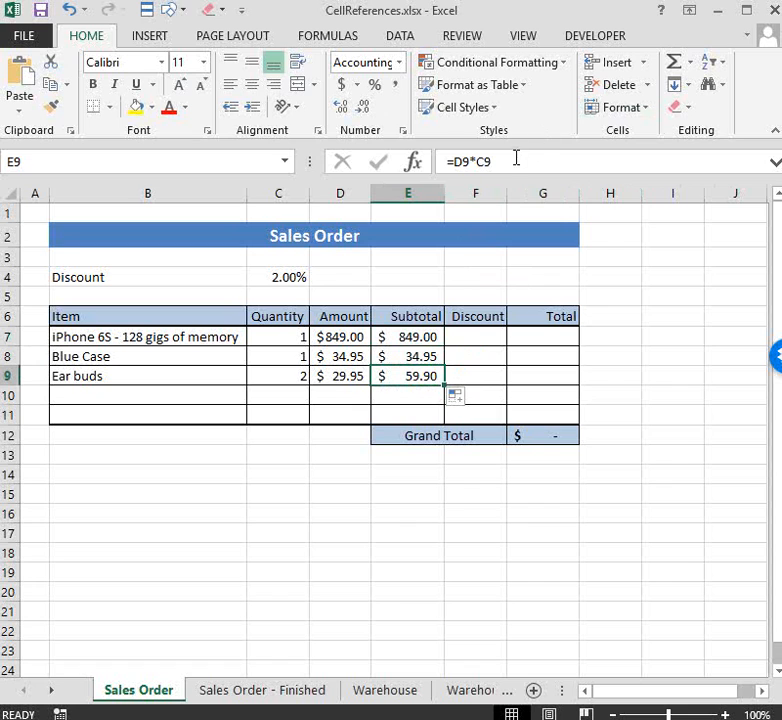
{"action": "left_click", "coordinate": [412, 353]}
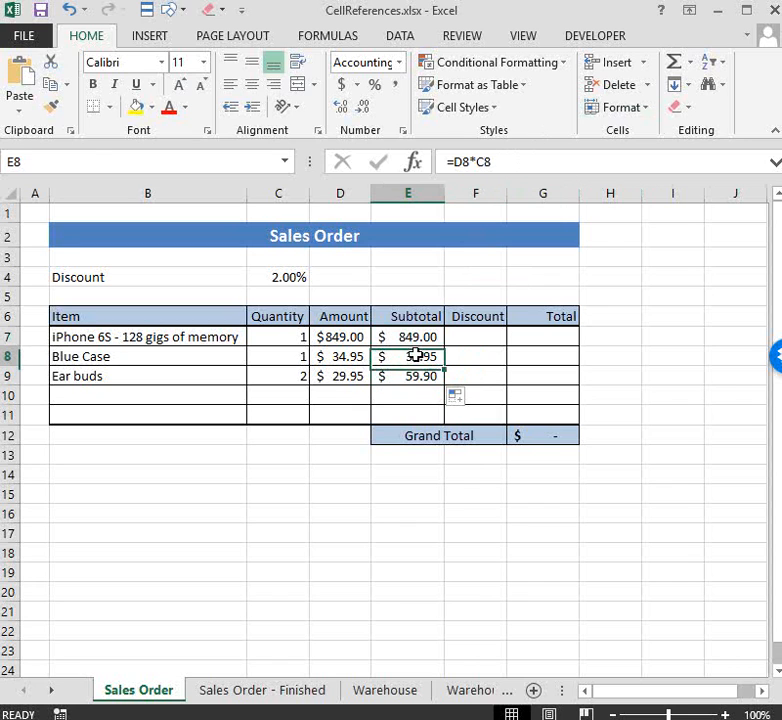
{"action": "left_click", "coordinate": [515, 161]}
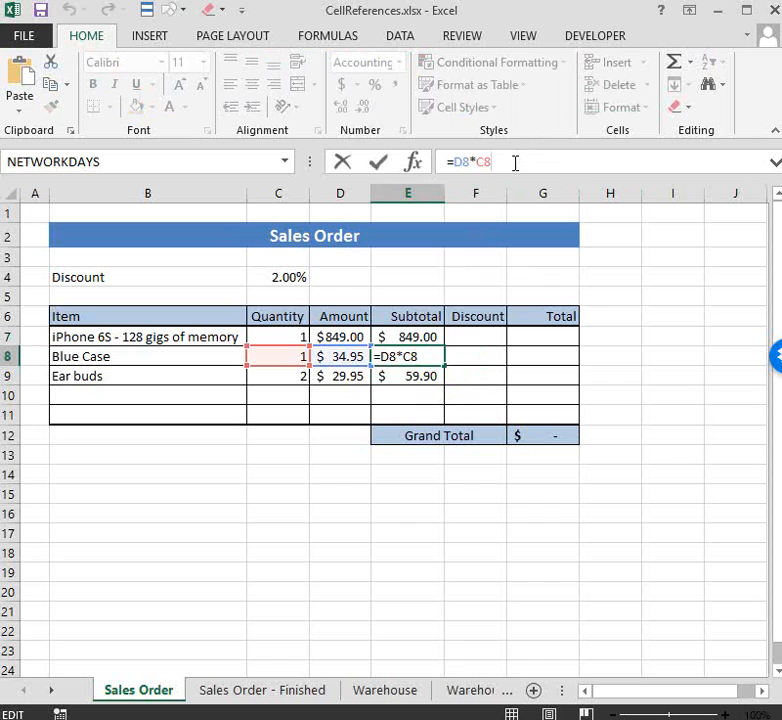
{"action": "left_click", "coordinate": [422, 376]}
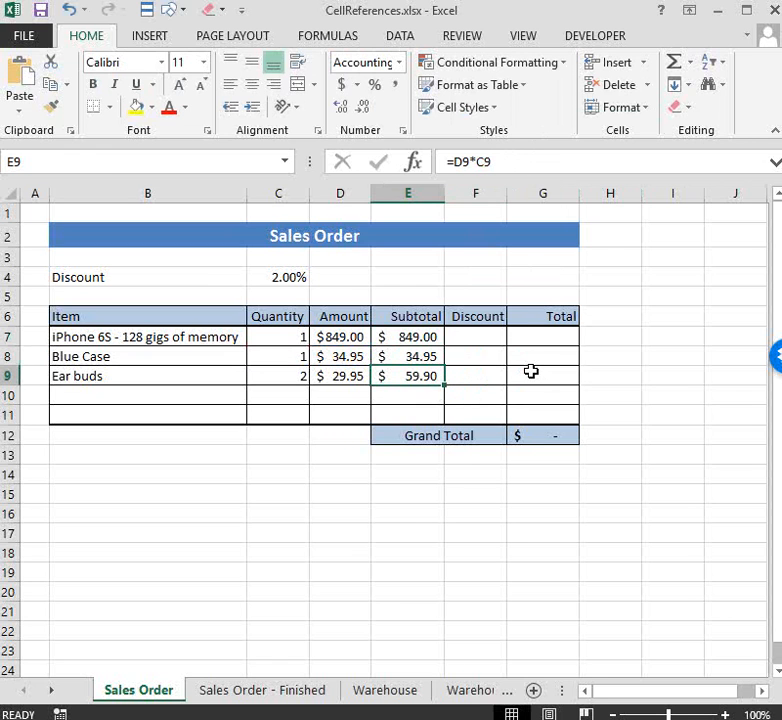
Step: Enter the formula =C4*E7 in F7 to calculate the iPhone line's discount from the discount rate and subtotal
{"action": "left_click", "coordinate": [480, 337]}
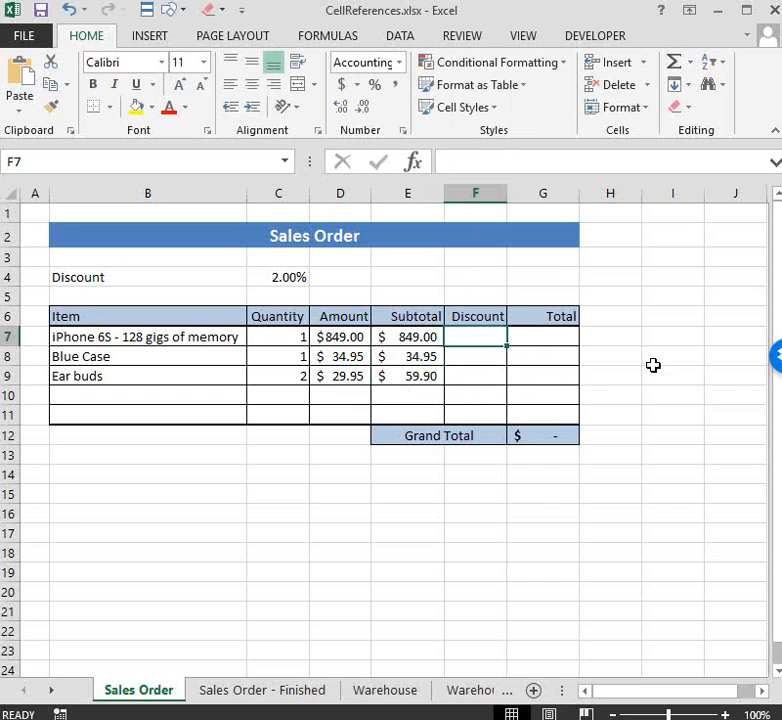
{"action": "left_click", "coordinate": [300, 271]}
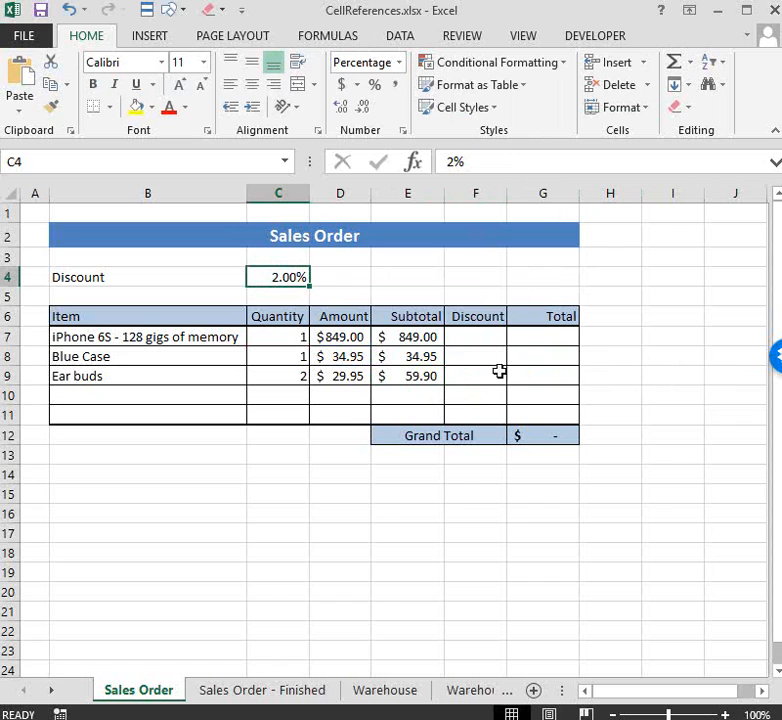
{"action": "left_click", "coordinate": [482, 337]}
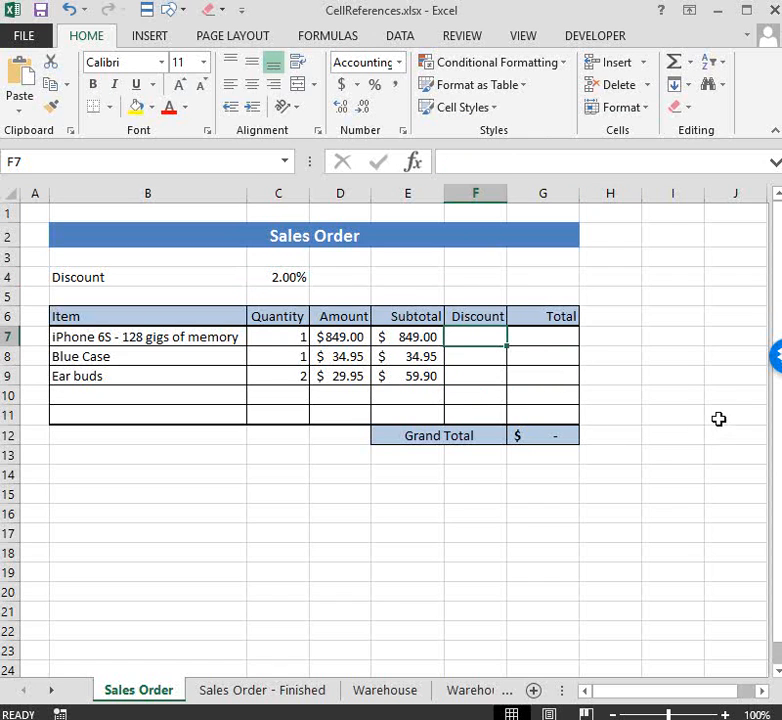
{"action": "type", "text": "="}
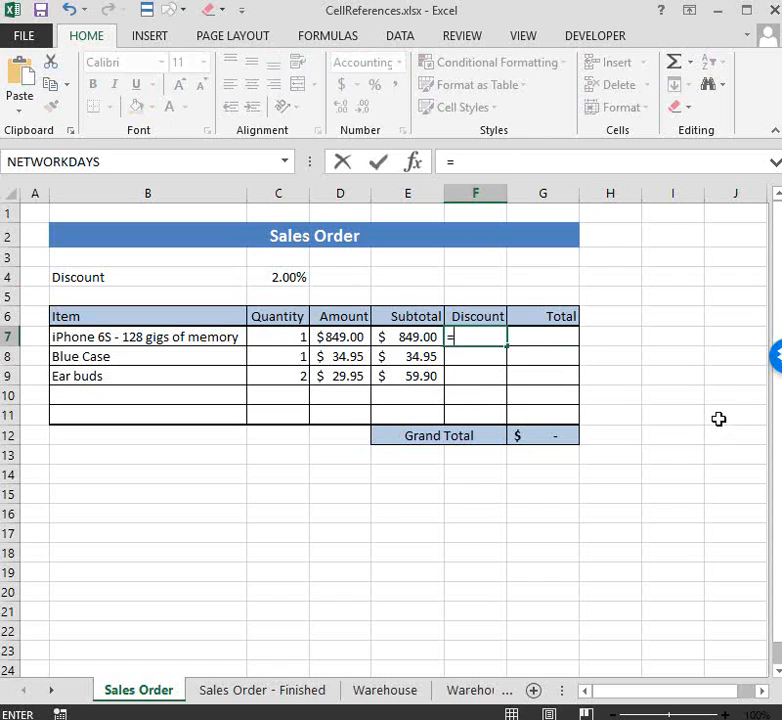
{"action": "left_click", "coordinate": [286, 277]}
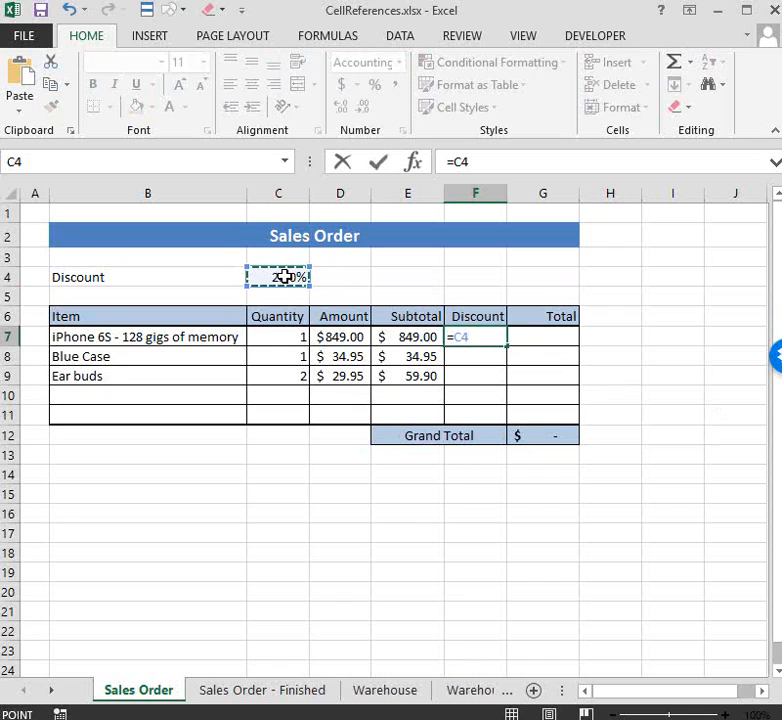
{"action": "type", "text": "*"}
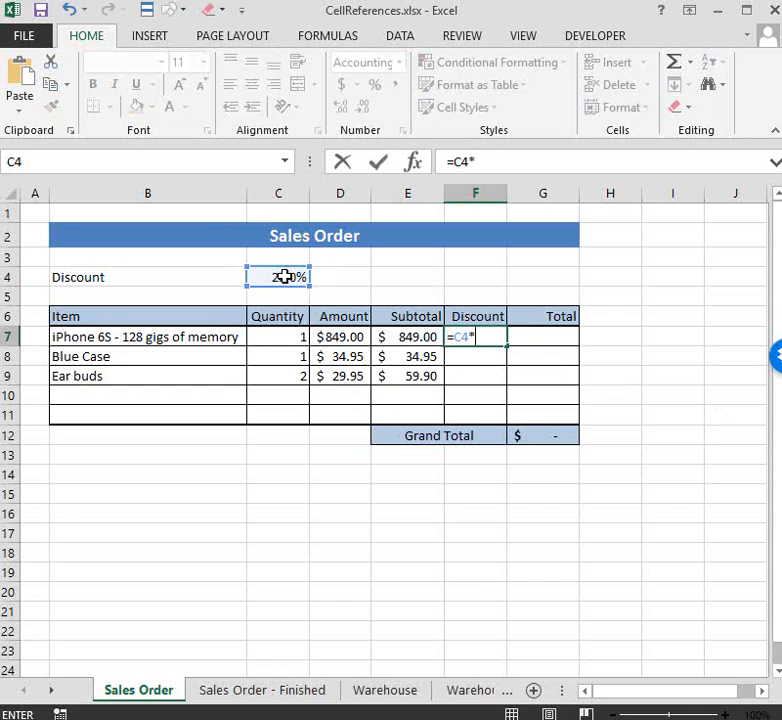
{"action": "left_click", "coordinate": [428, 343]}
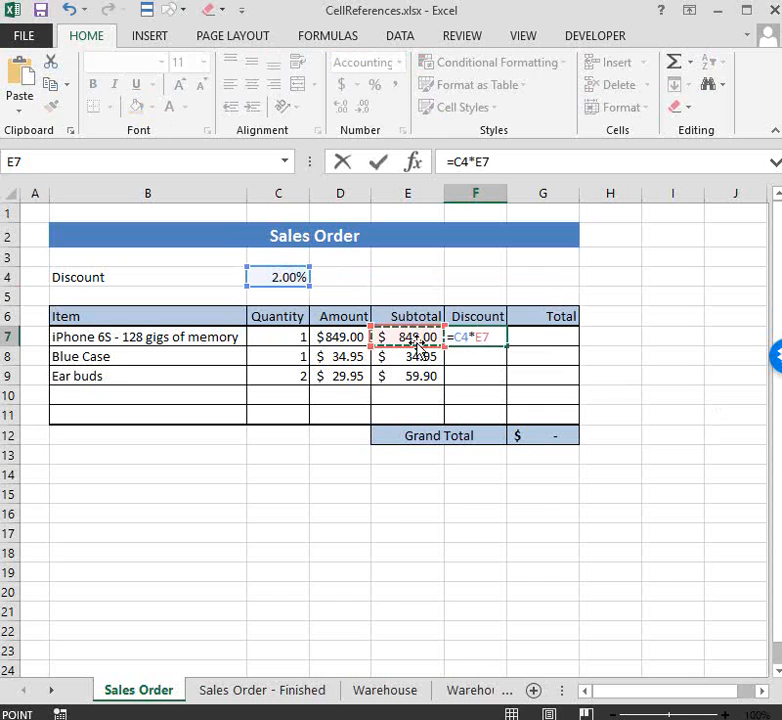
{"action": "key", "text": "Return"}
Step: Fill the discount formula from F7 down through F9 and inspect the cell references in F8 and F9
{"action": "left_click", "coordinate": [484, 334]}
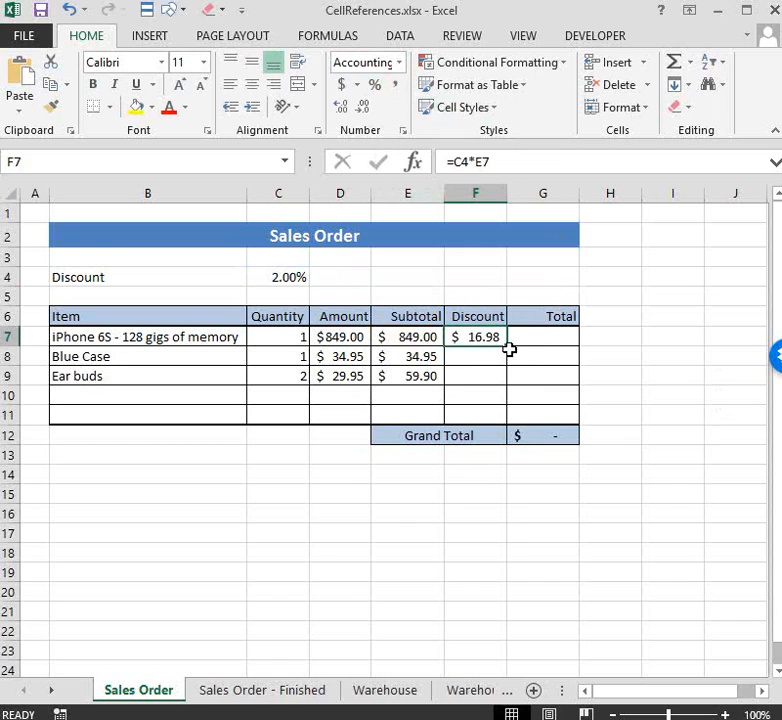
{"action": "left_click_drag", "start_coordinate": [509, 347], "coordinate": [509, 381]}
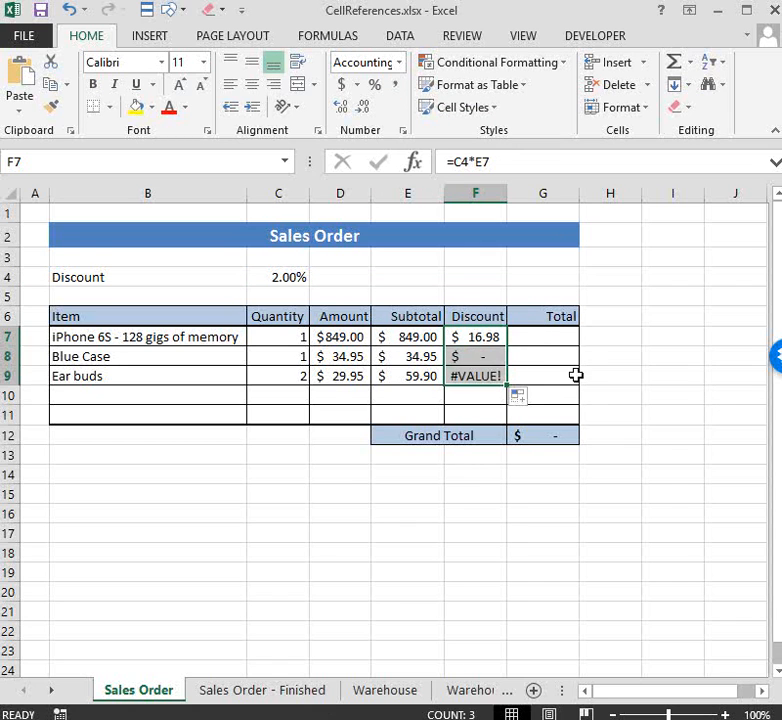
{"action": "left_click", "coordinate": [497, 355]}
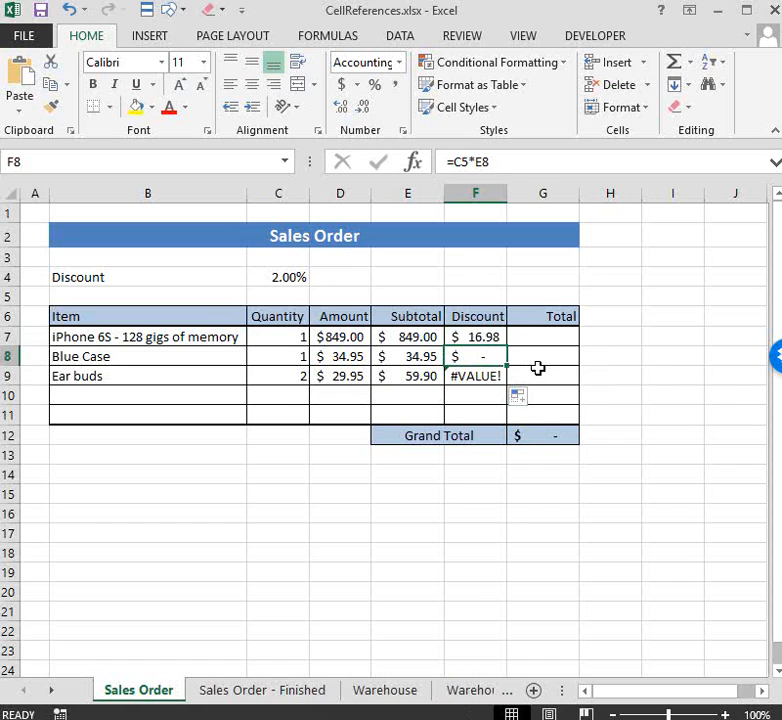
{"action": "left_click", "coordinate": [481, 376]}
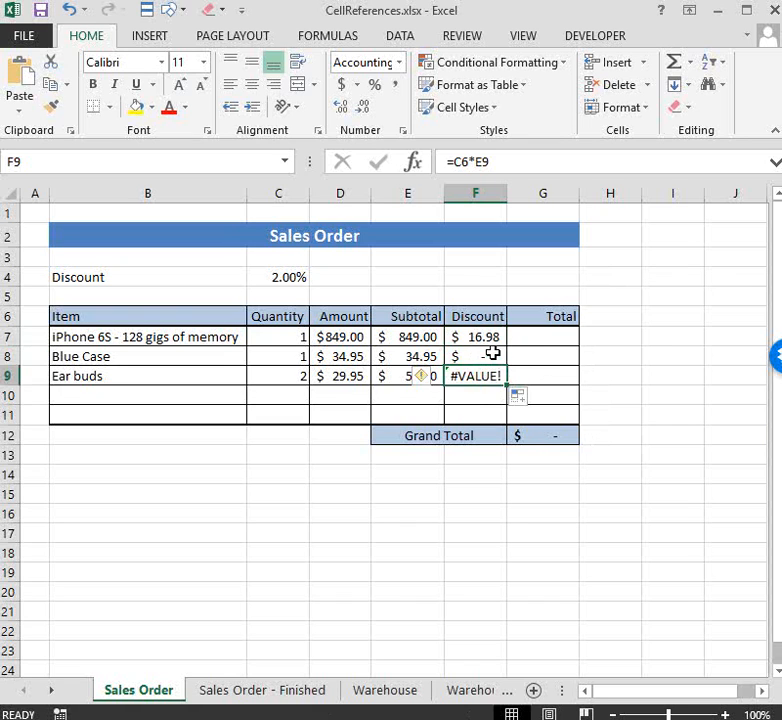
Step: Clear the copied discount formulas in F8:F9 and shorten the formula in F7 to =C4
{"action": "left_click_drag", "start_coordinate": [494, 355], "coordinate": [475, 367]}
{"action": "key", "text": "Delete"}
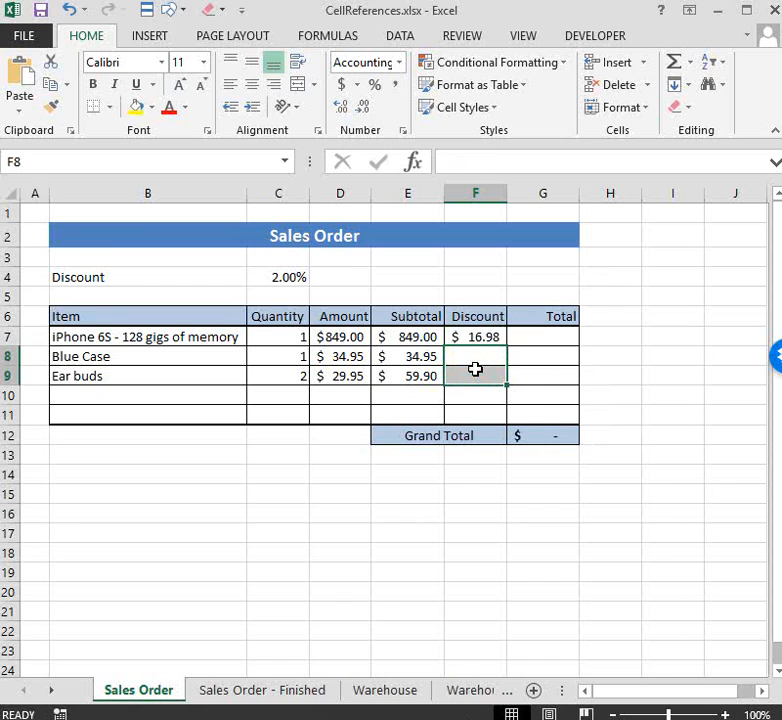
{"action": "left_click", "coordinate": [484, 337]}
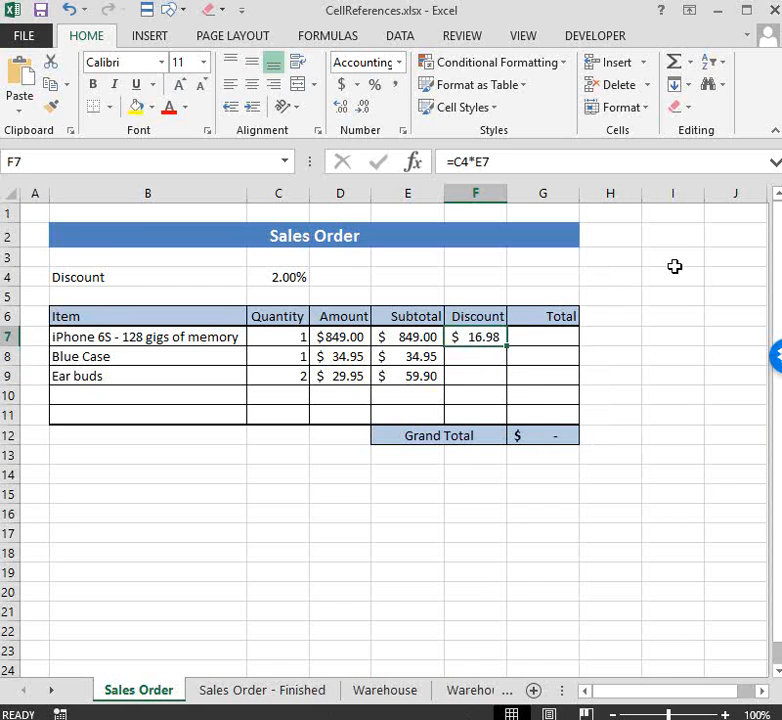
{"action": "left_click", "coordinate": [470, 158]}
{"action": "left_click_drag", "start_coordinate": [472, 161], "coordinate": [517, 168]}
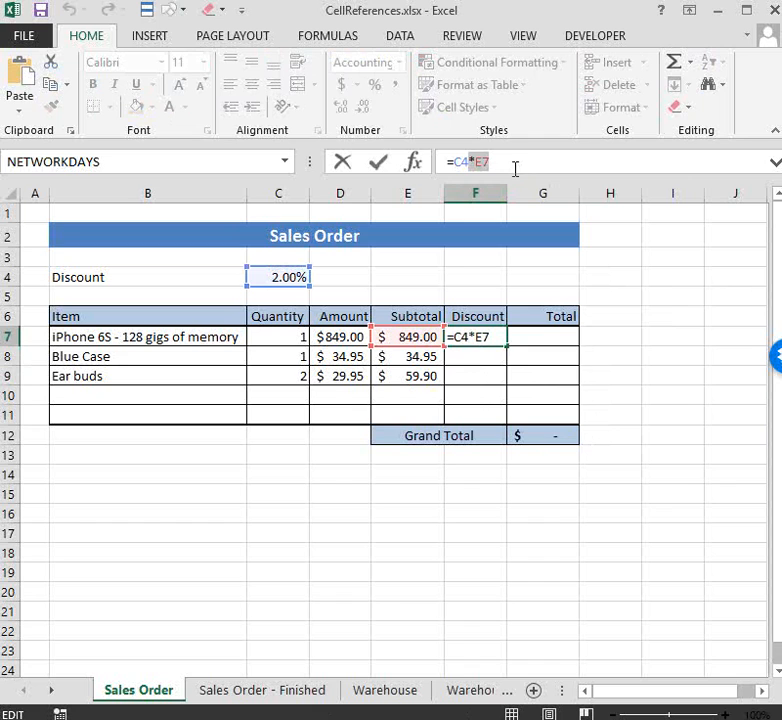
{"action": "key", "text": "BackSpace"}
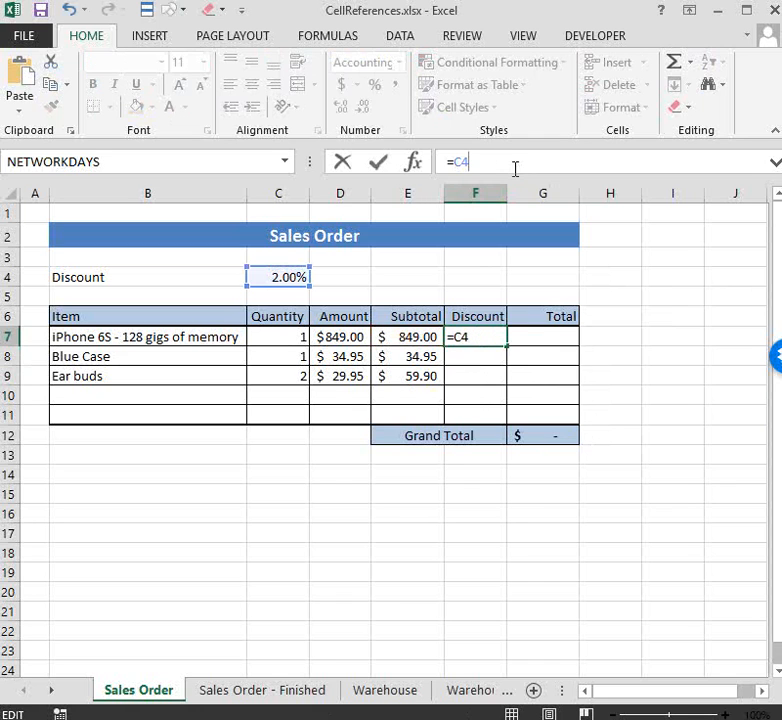
{"action": "key", "text": "Return"}
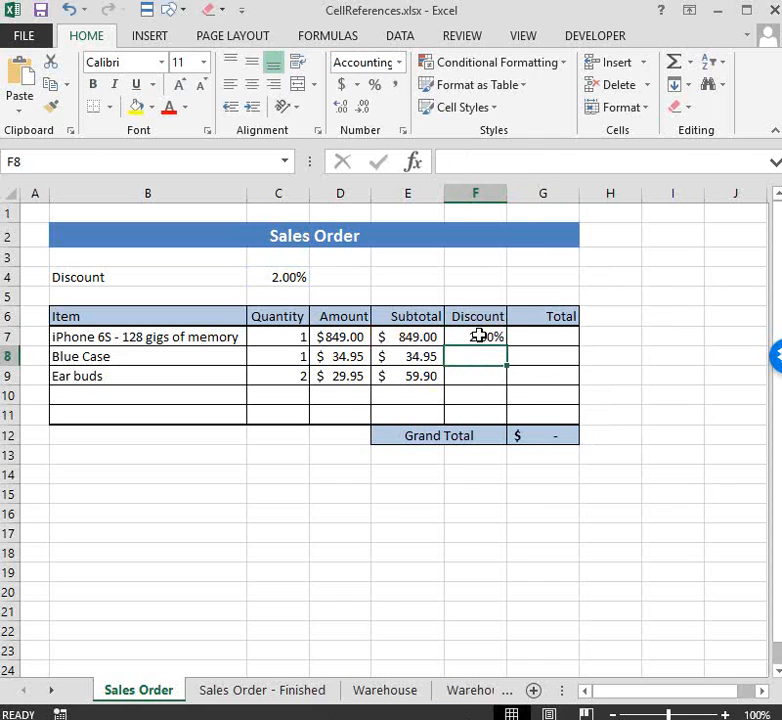
Step: Fill the =C4 formula from F7 down into F8 and inspect which cell the copy refers to
{"action": "left_click", "coordinate": [479, 336]}
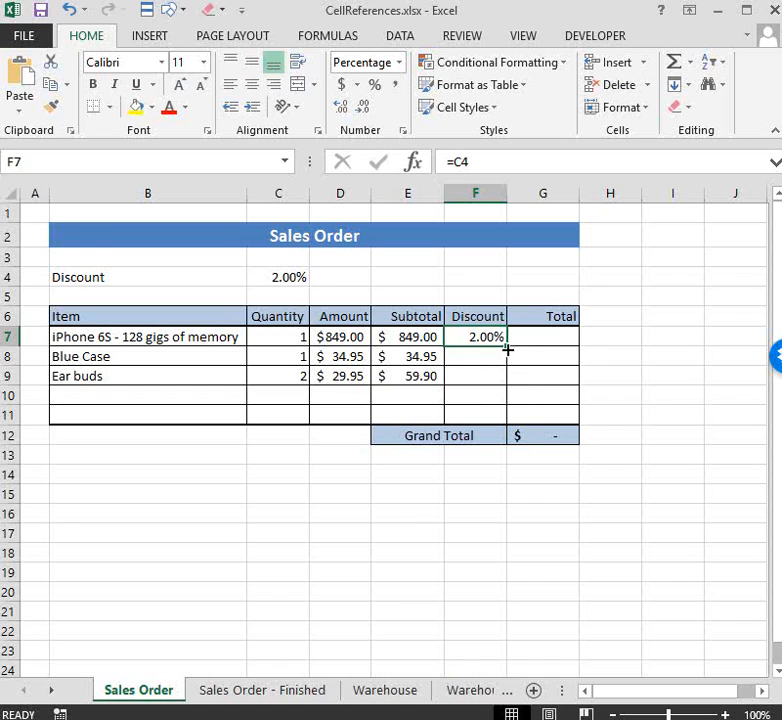
{"action": "left_click_drag", "start_coordinate": [506, 346], "coordinate": [507, 361]}
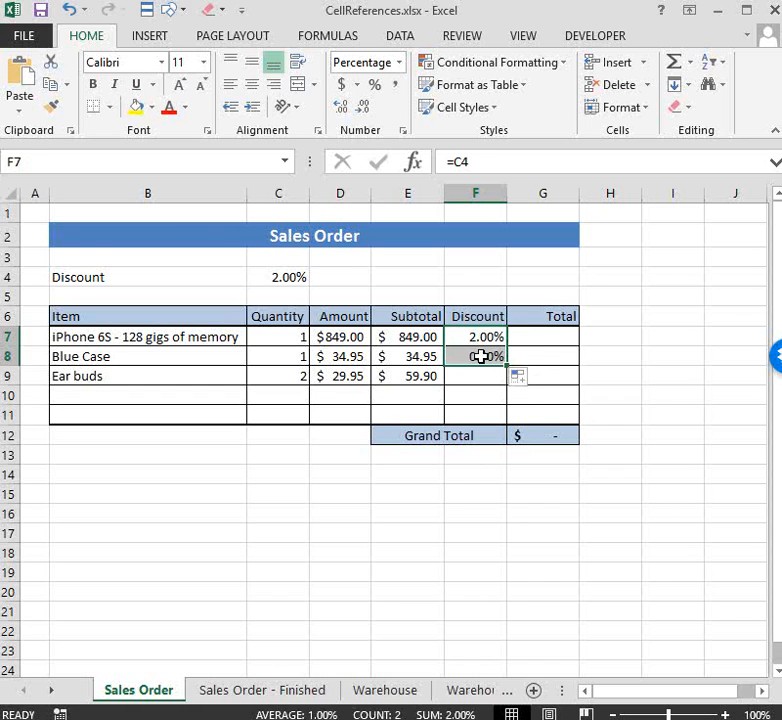
{"action": "left_click", "coordinate": [492, 356]}
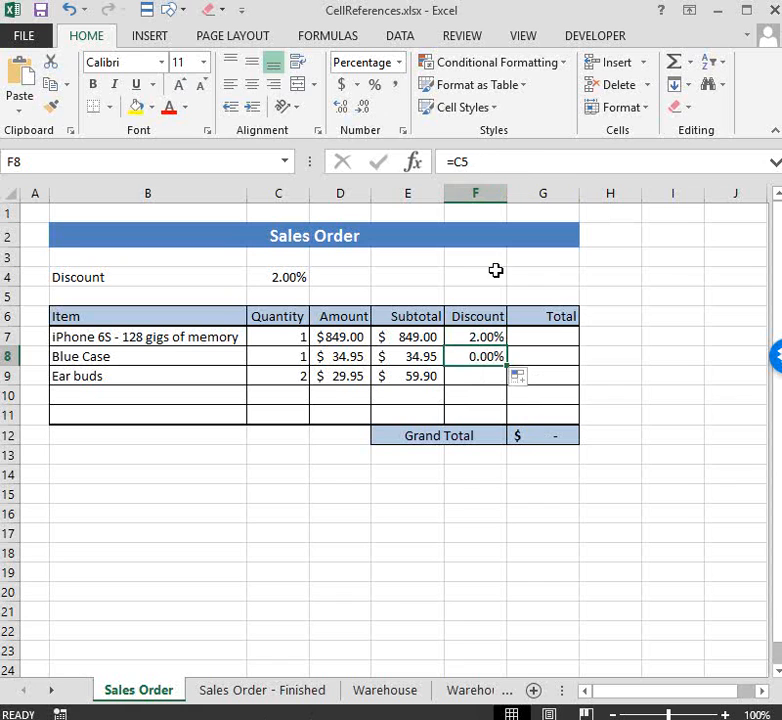
{"action": "left_click", "coordinate": [476, 161]}
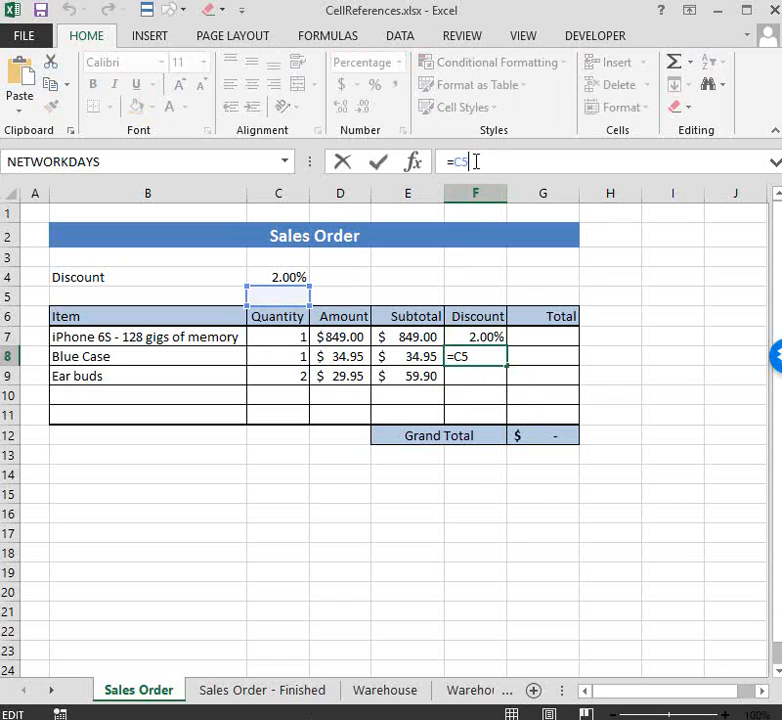
Step: Compare the subtotal formulas in E7, E8 and E9 with the quantity and amount cells of each row
{"action": "left_click", "coordinate": [406, 334]}
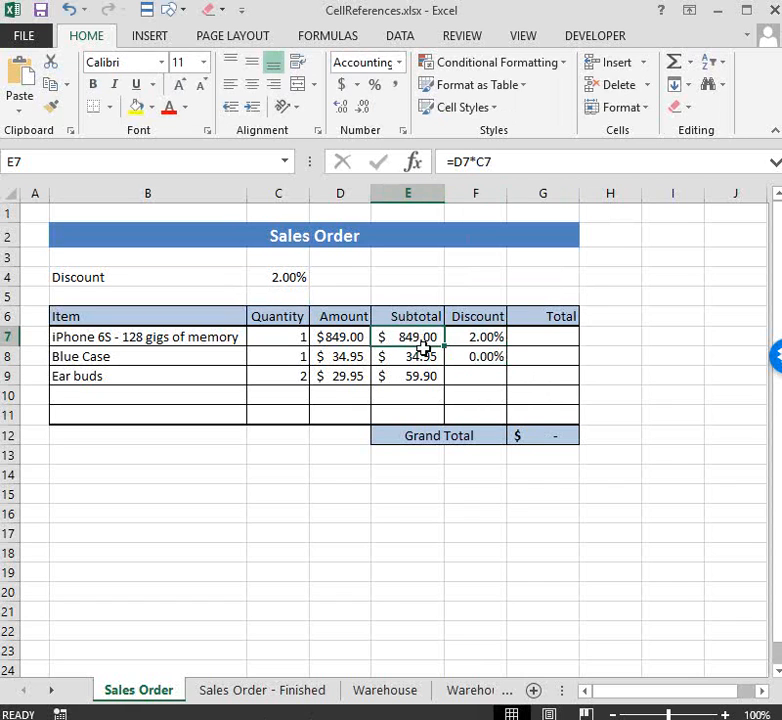
{"action": "left_click", "coordinate": [424, 353]}
{"action": "left_click", "coordinate": [421, 334]}
{"action": "left_click", "coordinate": [422, 355]}
{"action": "left_click", "coordinate": [419, 336]}
{"action": "left_click", "coordinate": [416, 350]}
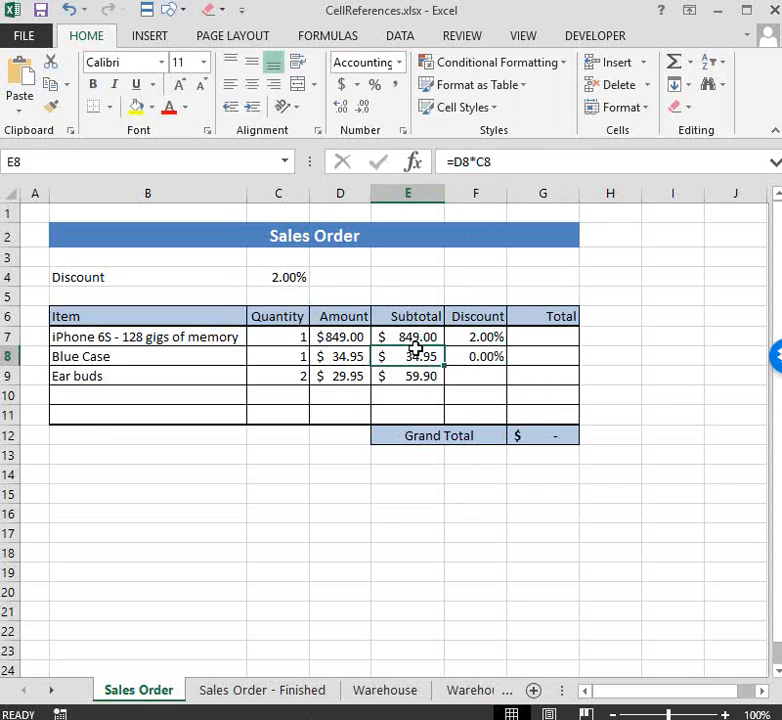
{"action": "left_click", "coordinate": [414, 373]}
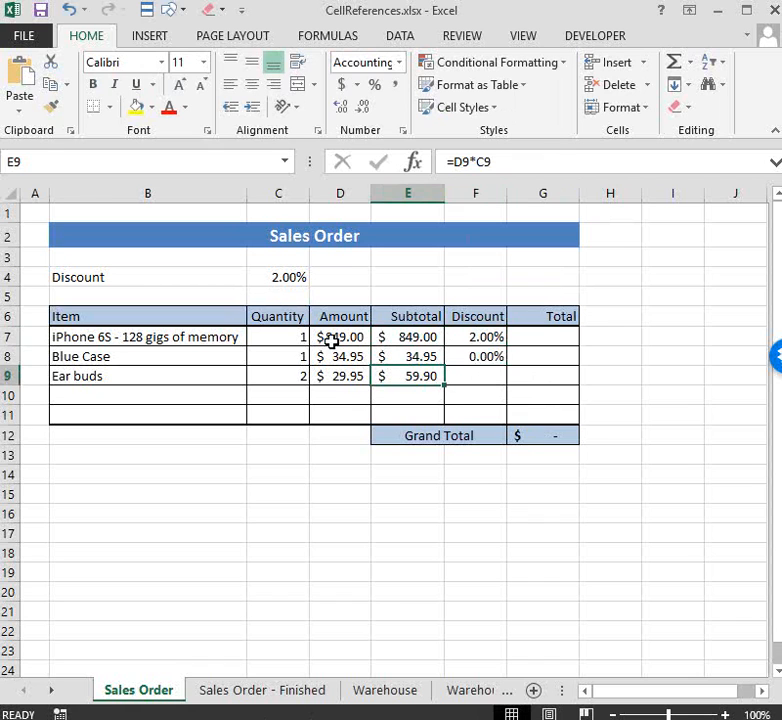
{"action": "left_click_drag", "start_coordinate": [292, 336], "coordinate": [326, 337]}
{"action": "left_click_drag", "start_coordinate": [276, 356], "coordinate": [330, 355]}
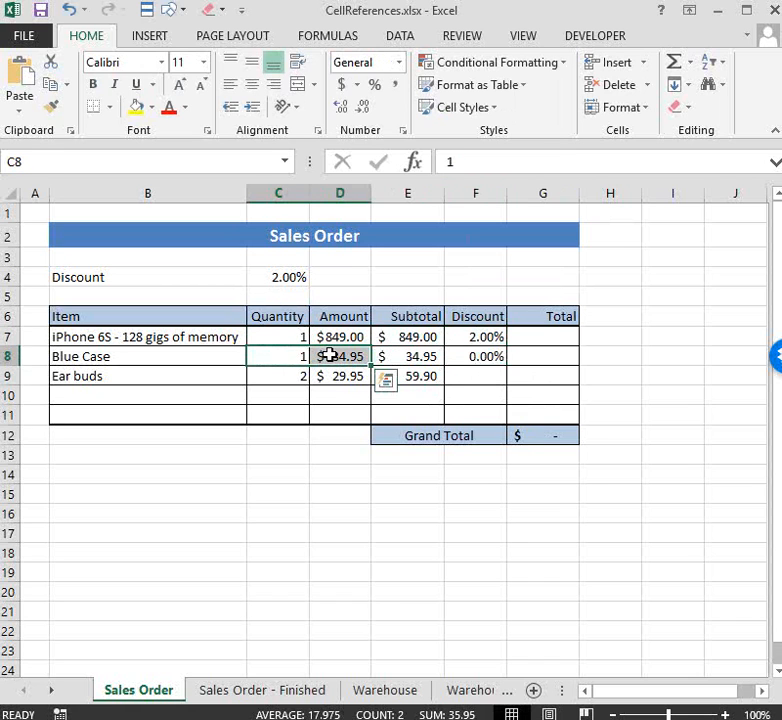
{"action": "left_click", "coordinate": [284, 378]}
Step: Compare the discount formulas in F7 and F8 to examine which cell each one refers to
{"action": "left_click", "coordinate": [471, 337]}
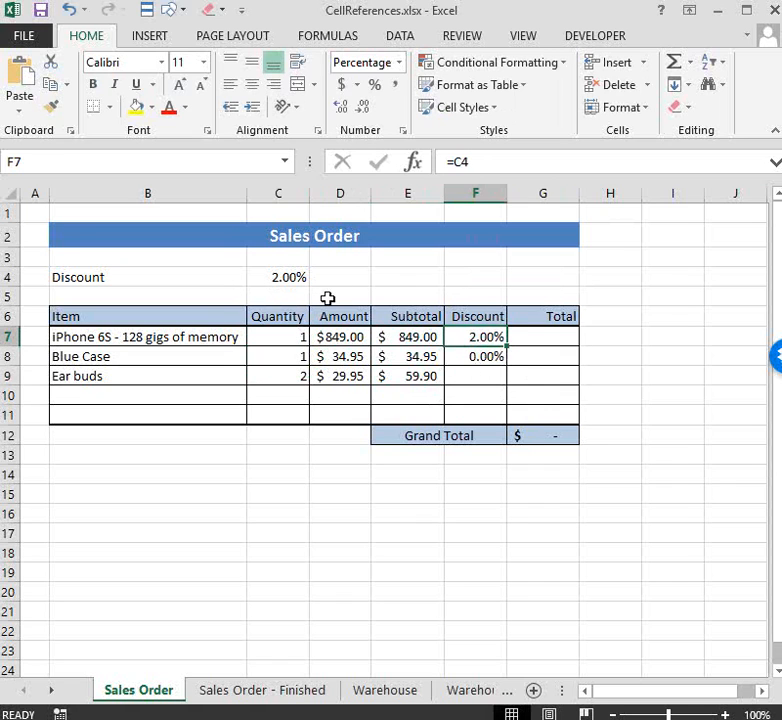
{"action": "left_click", "coordinate": [489, 357]}
{"action": "left_click", "coordinate": [491, 162]}
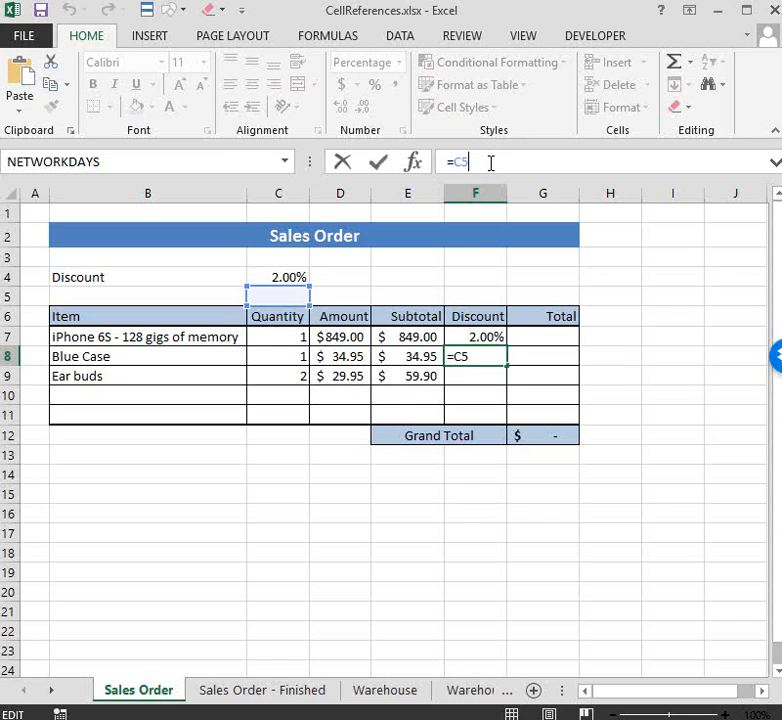
{"action": "left_click", "coordinate": [378, 162]}
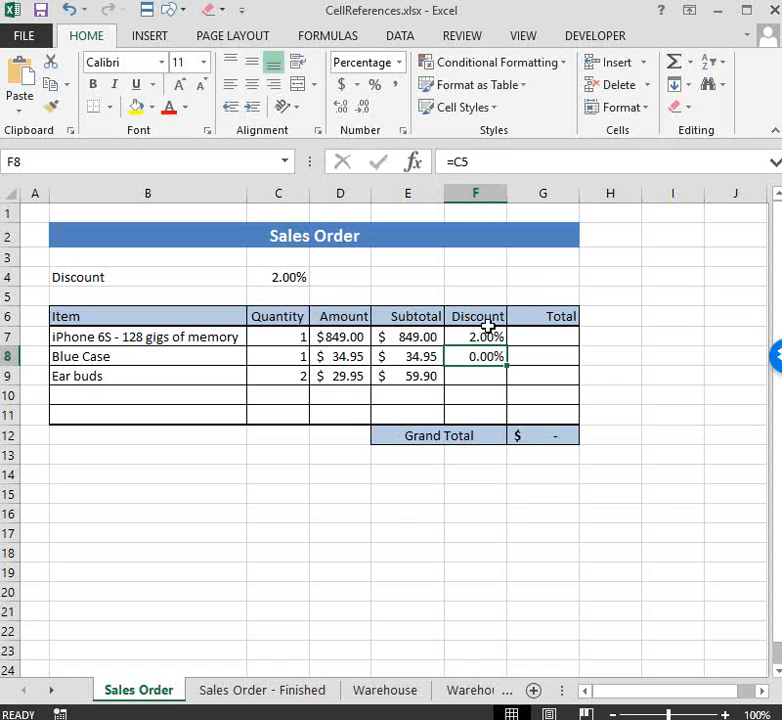
{"action": "left_click", "coordinate": [487, 336]}
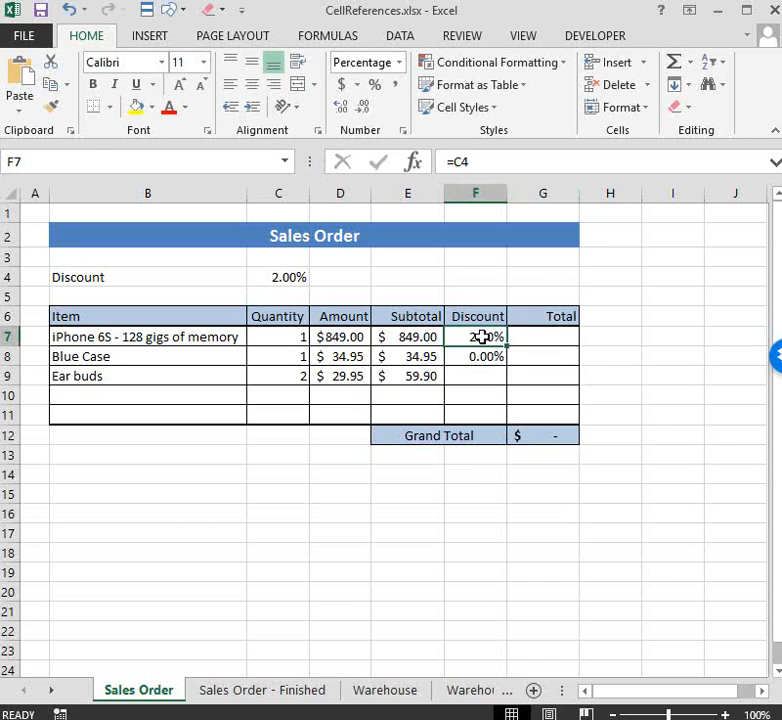
{"action": "left_click_drag", "start_coordinate": [489, 160], "coordinate": [410, 162]}
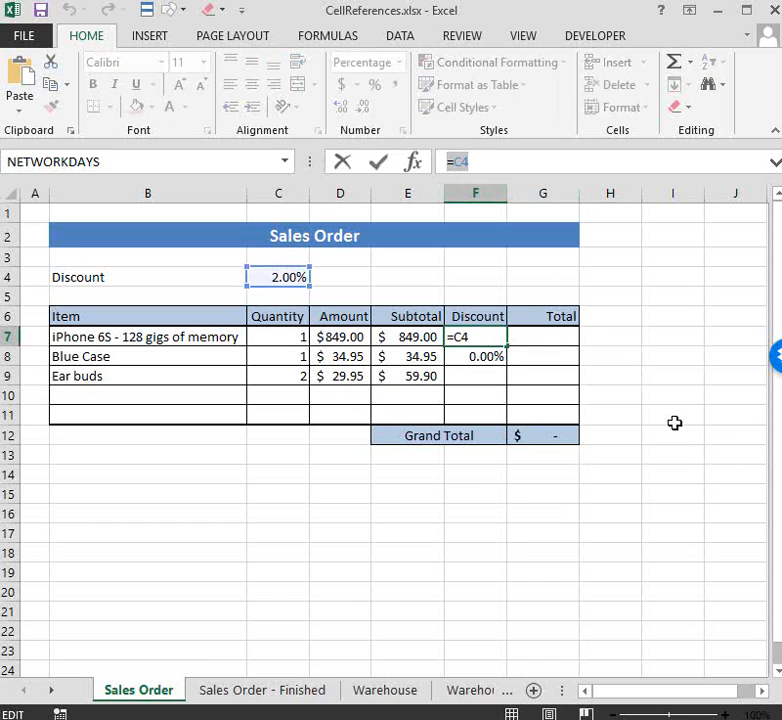
{"action": "key", "text": "Return"}
{"action": "left_click", "coordinate": [681, 390]}
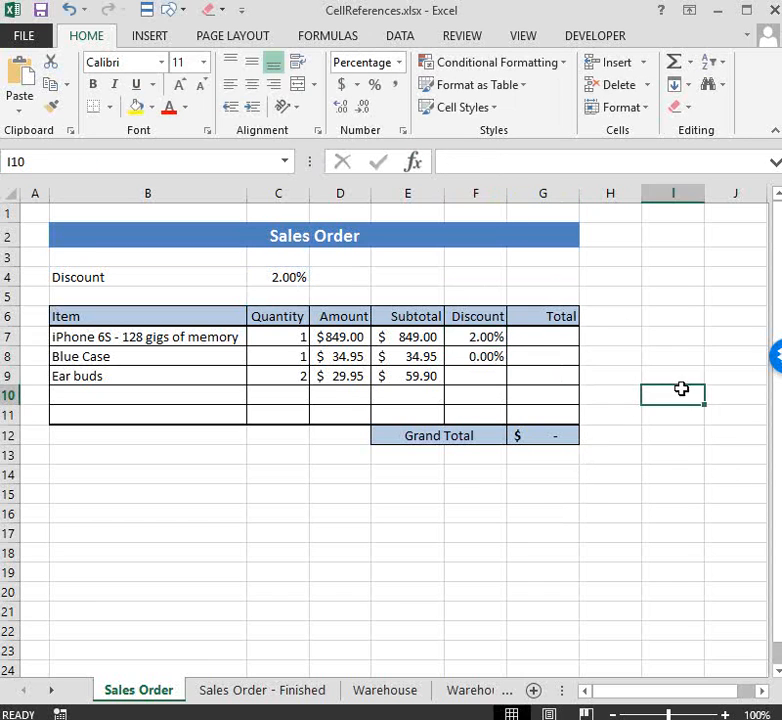
Step: Trace the relative position from F7 three cells up and three cells across to the discount rate in C4
{"action": "left_click", "coordinate": [483, 337]}
{"action": "left_click", "coordinate": [480, 316]}
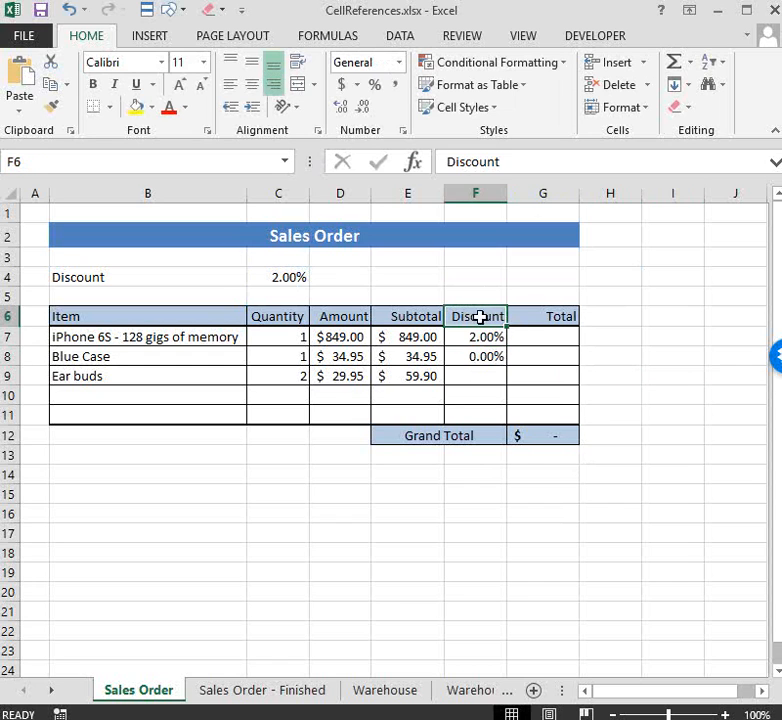
{"action": "left_click", "coordinate": [480, 294]}
{"action": "left_click", "coordinate": [480, 273]}
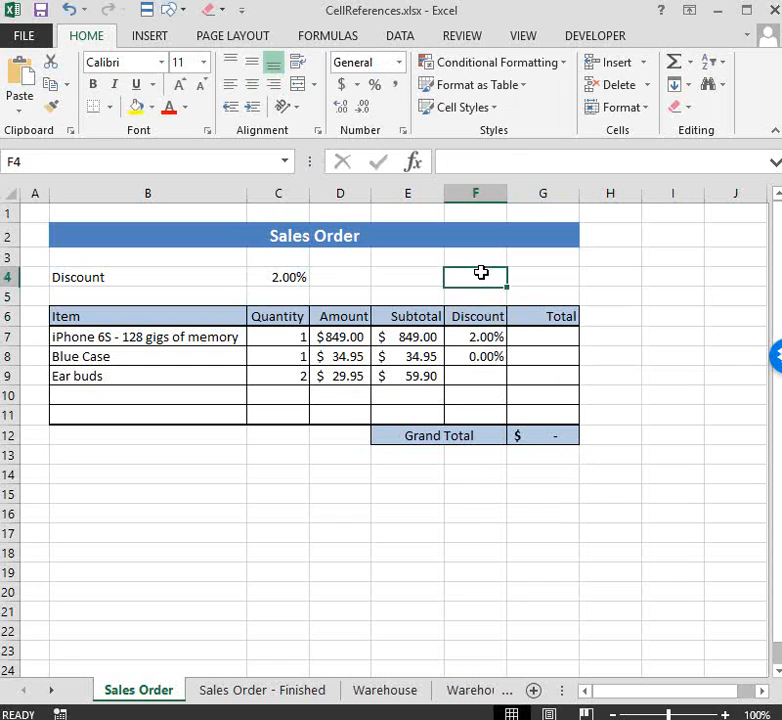
{"action": "left_click", "coordinate": [419, 274]}
{"action": "left_click", "coordinate": [358, 274]}
{"action": "left_click", "coordinate": [300, 274]}
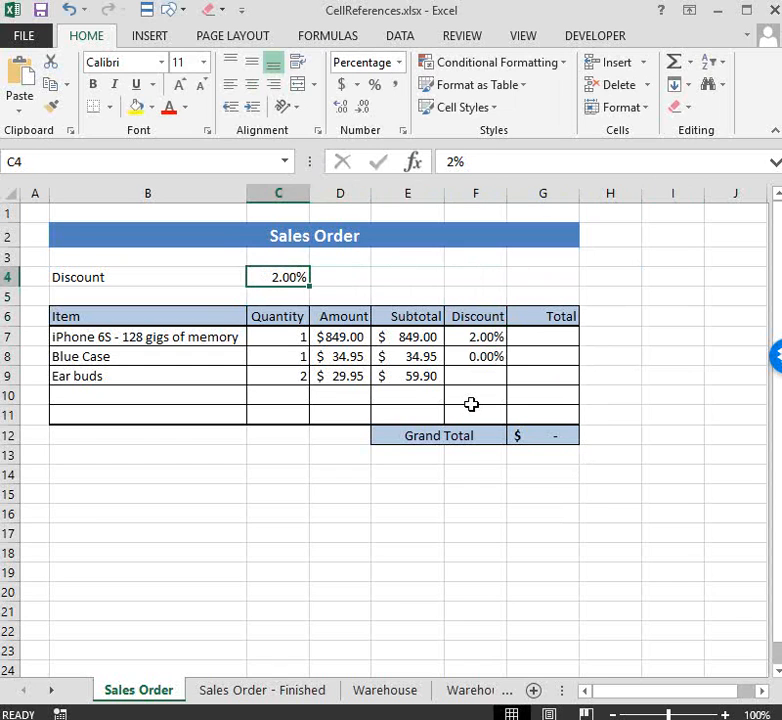
Step: Inspect the cell referenced by the Blue Case row's discount formula in F8
{"action": "left_click", "coordinate": [490, 357]}
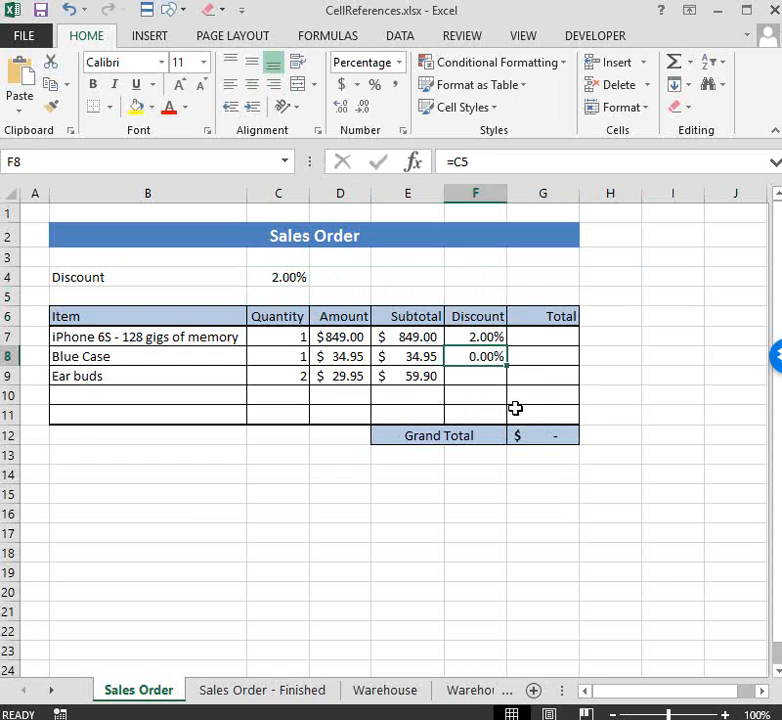
{"action": "left_click", "coordinate": [489, 159]}
{"action": "key", "text": "ctrl+Return"}
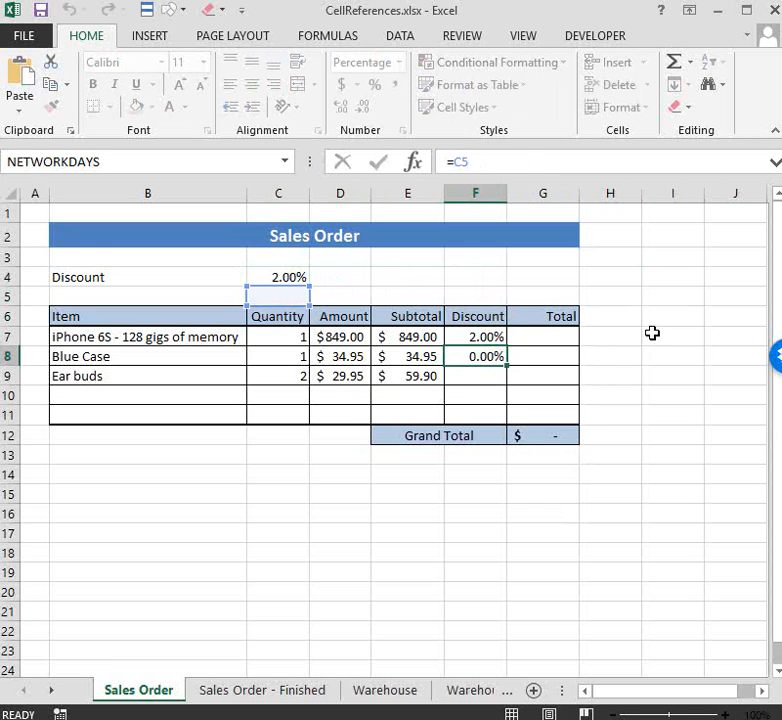
Step: Trace the relative position from F8 three cells up and three cells across to the cell in C5
{"action": "left_click", "coordinate": [478, 315]}
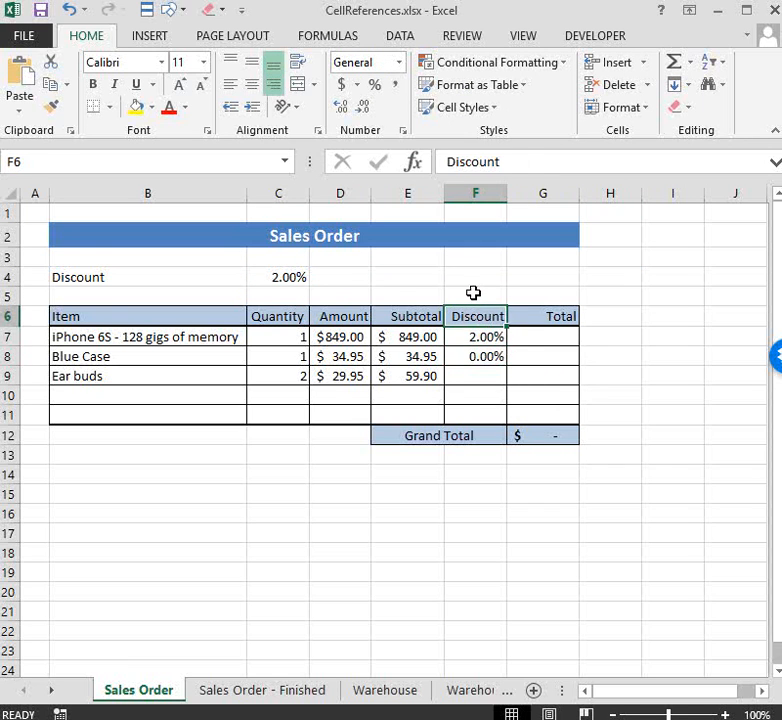
{"action": "left_click", "coordinate": [473, 294]}
{"action": "left_click", "coordinate": [410, 292]}
{"action": "left_click", "coordinate": [339, 291]}
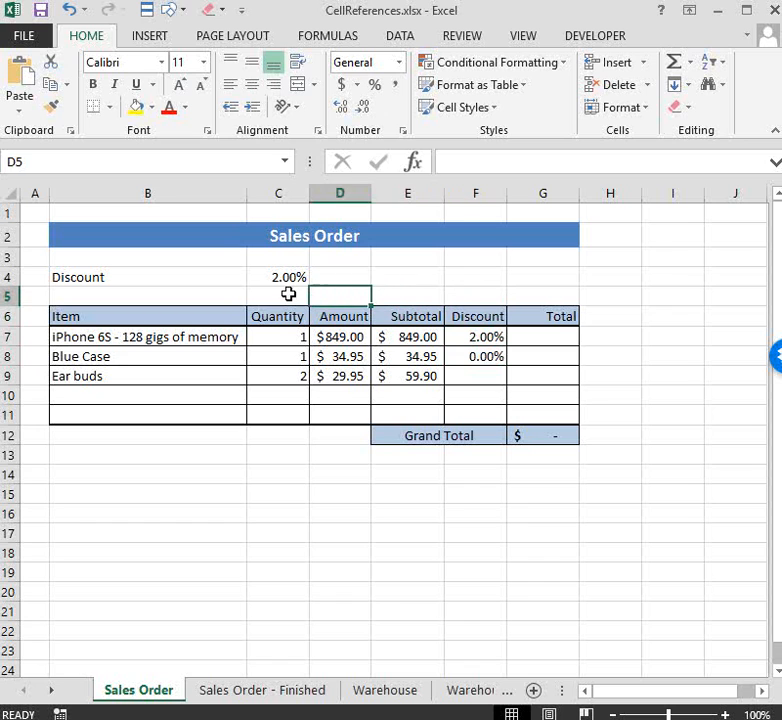
{"action": "left_click", "coordinate": [281, 293]}
Step: Copy the discount formula from F8 down to the Ear buds row in F9 and trace the cell it refers to, C6
{"action": "left_click", "coordinate": [481, 355]}
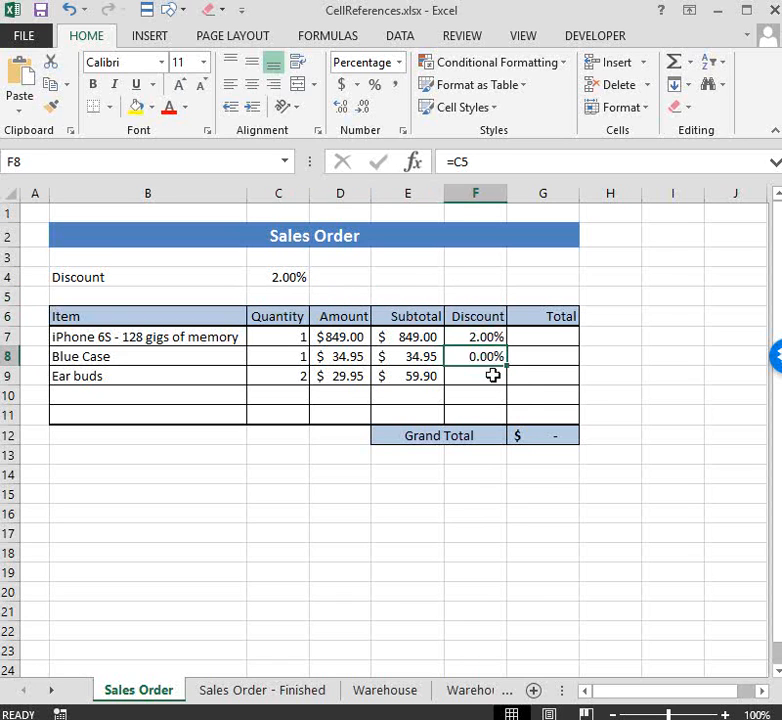
{"action": "left_click_drag", "start_coordinate": [506, 364], "coordinate": [505, 385]}
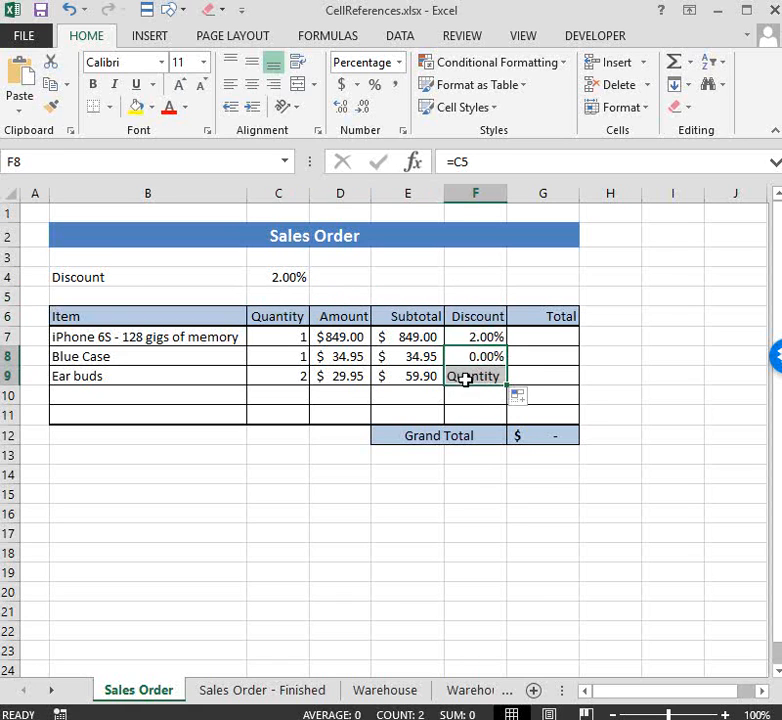
{"action": "left_click", "coordinate": [494, 398]}
{"action": "left_click", "coordinate": [475, 379]}
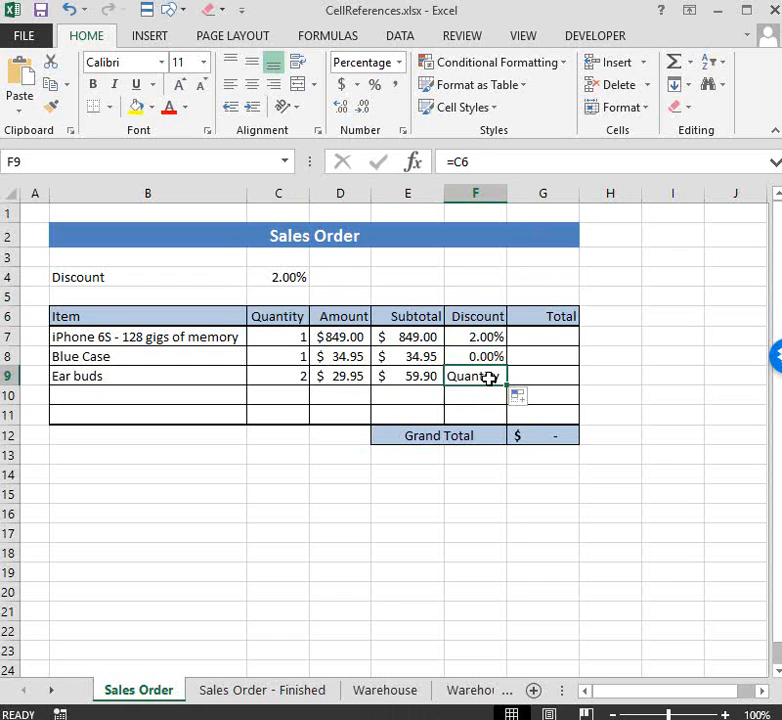
{"action": "left_click", "coordinate": [423, 374]}
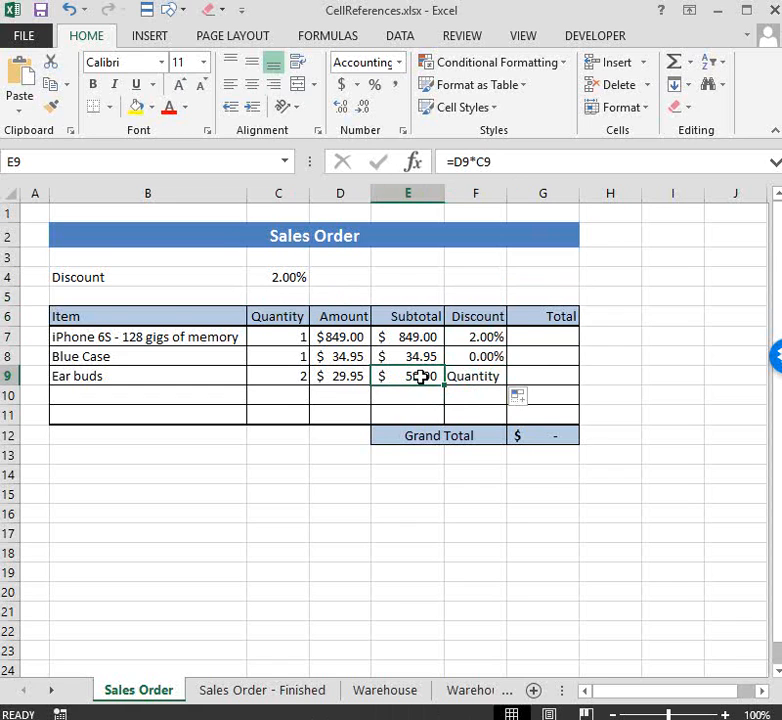
{"action": "left_click", "coordinate": [273, 316]}
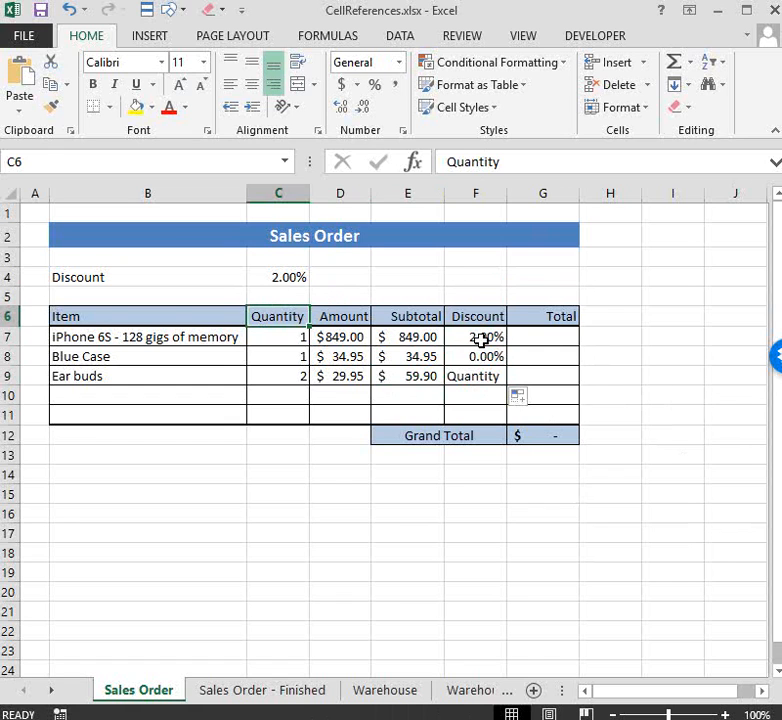
Step: Make the discount rate reference in F7 absolute by changing the formula to =$C$4
{"action": "left_click_drag", "start_coordinate": [481, 340], "coordinate": [477, 372]}
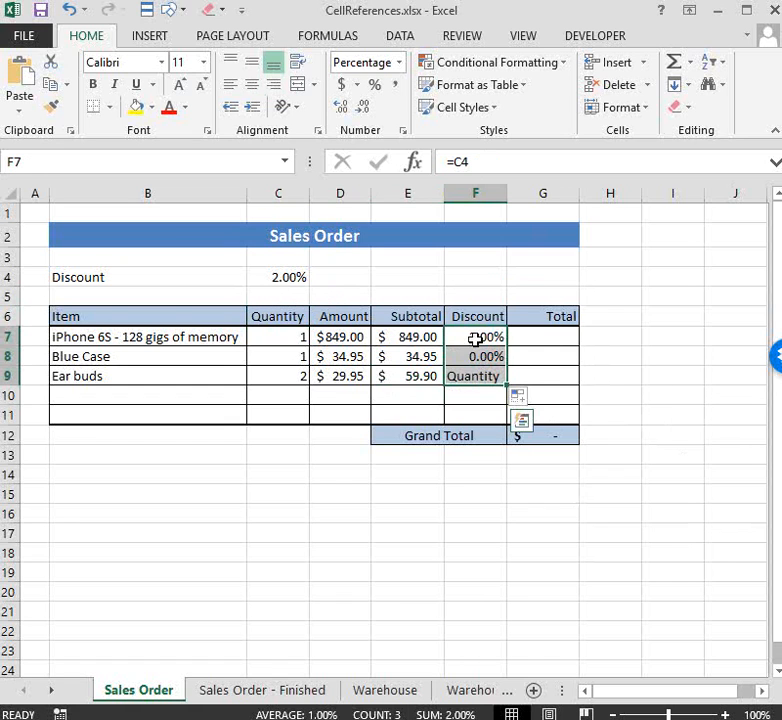
{"action": "left_click", "coordinate": [478, 340]}
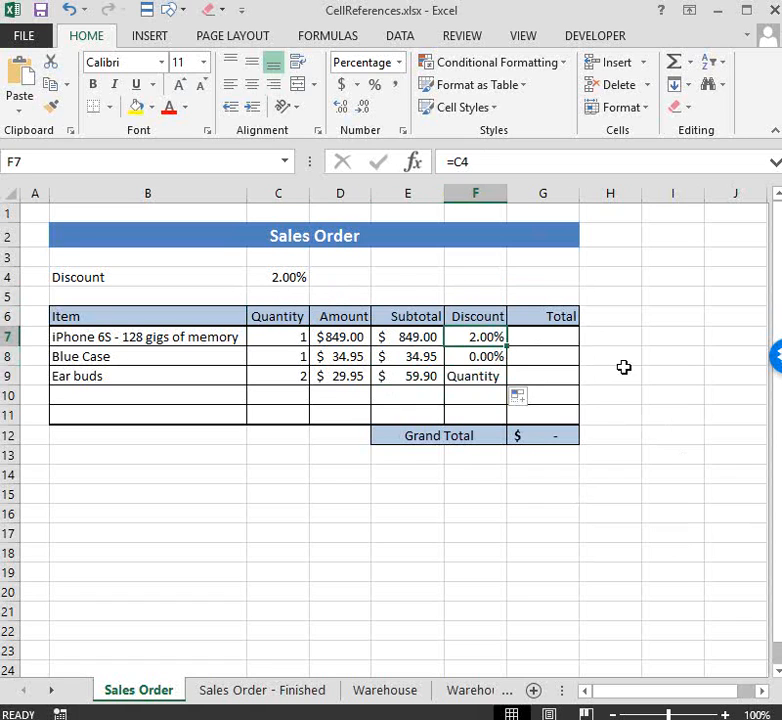
{"action": "left_click", "coordinate": [457, 161]}
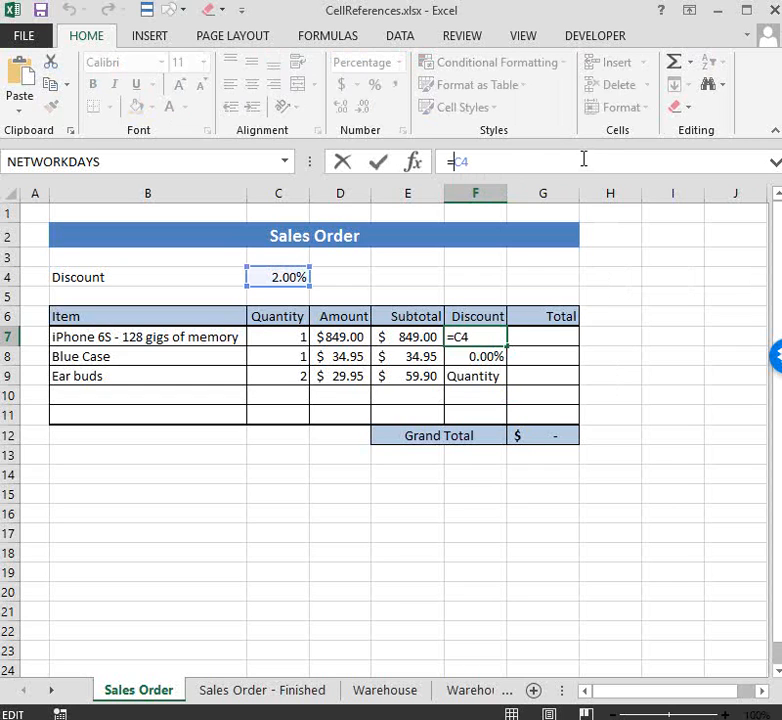
{"action": "type", "text": "$C"}
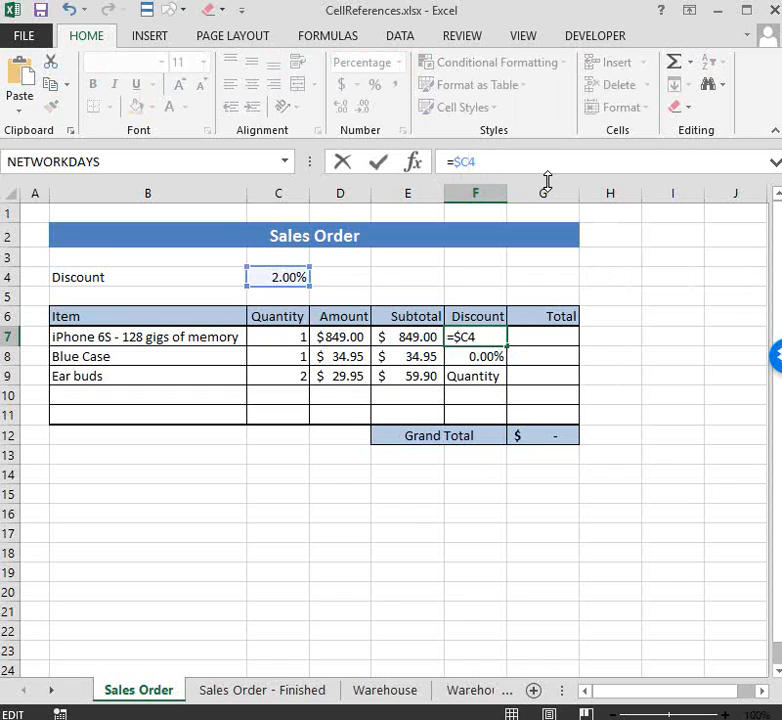
{"action": "type", "text": "$"}
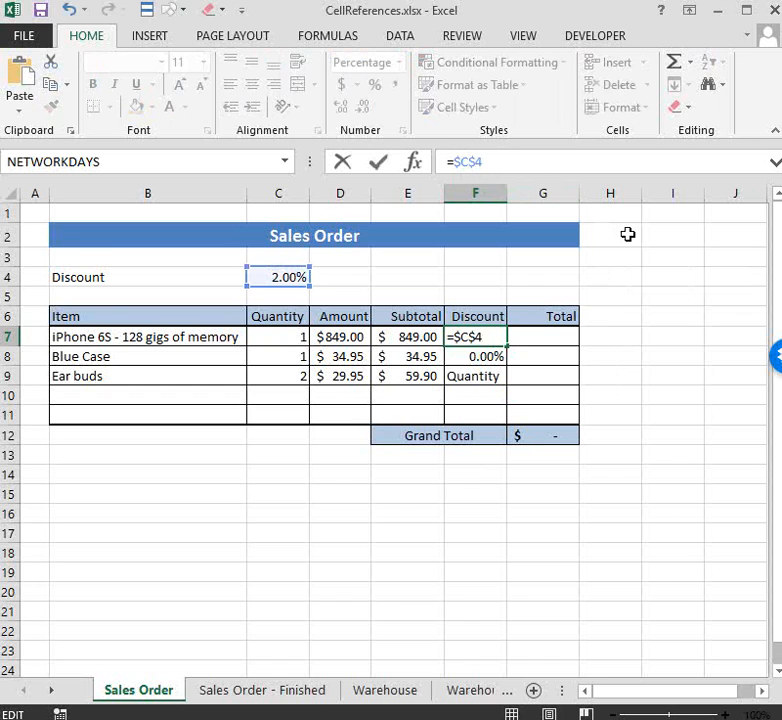
{"action": "key", "text": "Return"}
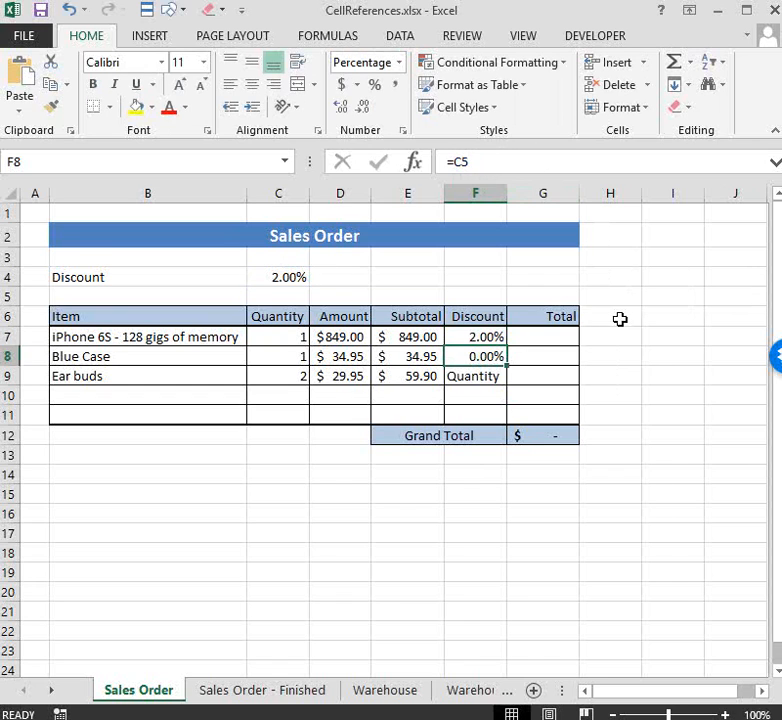
Step: Copy the absolute discount formula from F7 down to F9 and compare the formulas in the three rows
{"action": "left_click", "coordinate": [480, 337]}
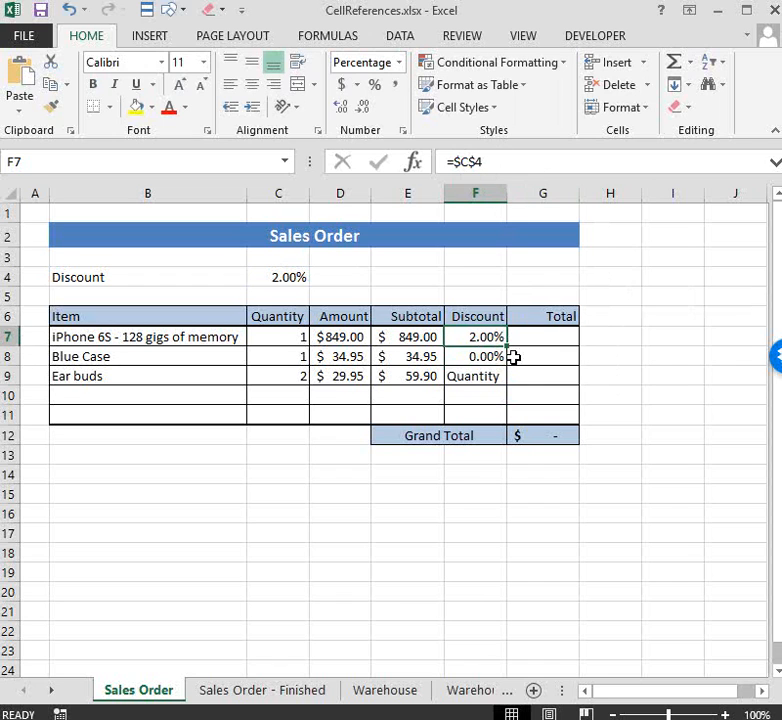
{"action": "left_click_drag", "start_coordinate": [507, 346], "coordinate": [509, 386]}
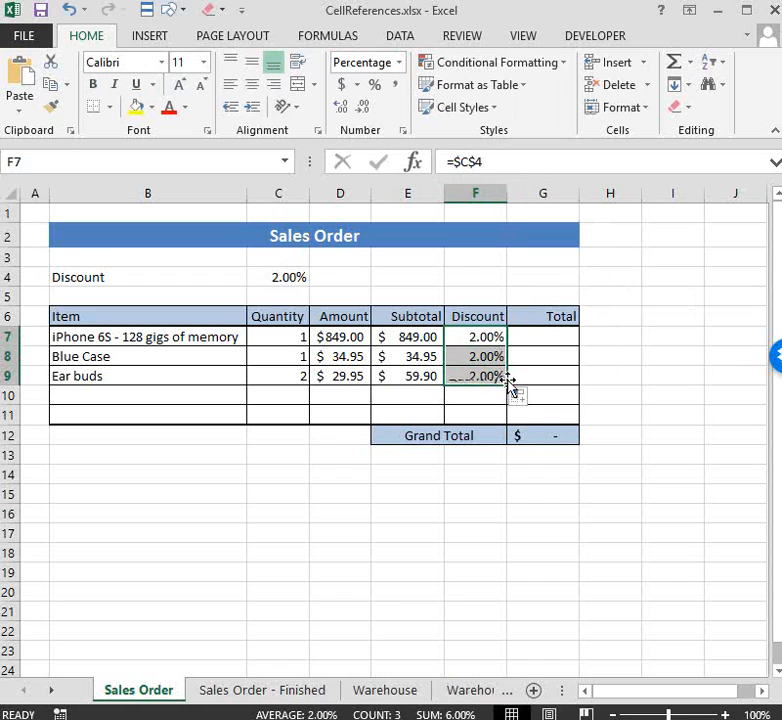
{"action": "left_click", "coordinate": [494, 354]}
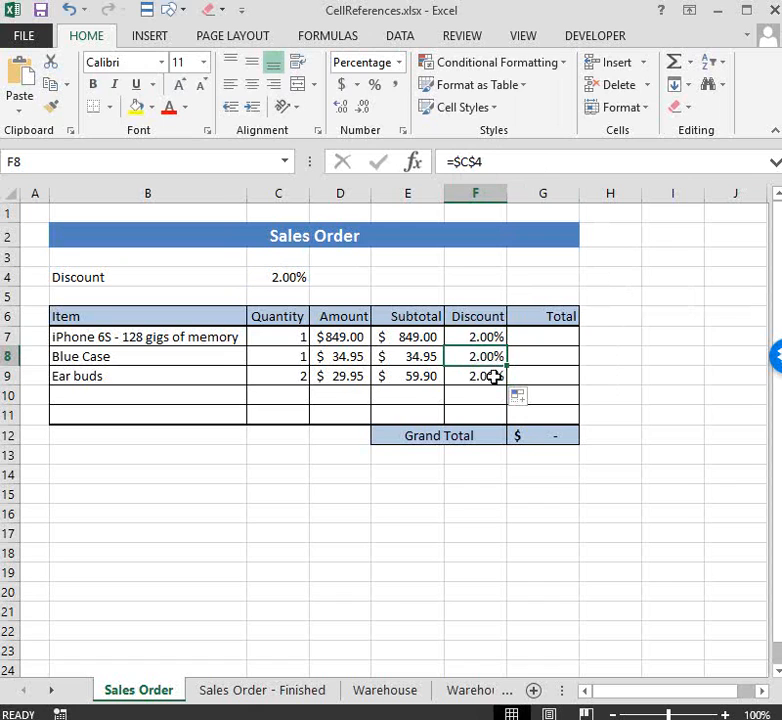
{"action": "left_click", "coordinate": [491, 376]}
{"action": "left_click", "coordinate": [488, 339]}
{"action": "left_click", "coordinate": [492, 352]}
Step: Extend the formula in F7 to =$C$4*E7 and apply the Accounting number format to the cell
{"action": "left_click", "coordinate": [461, 340]}
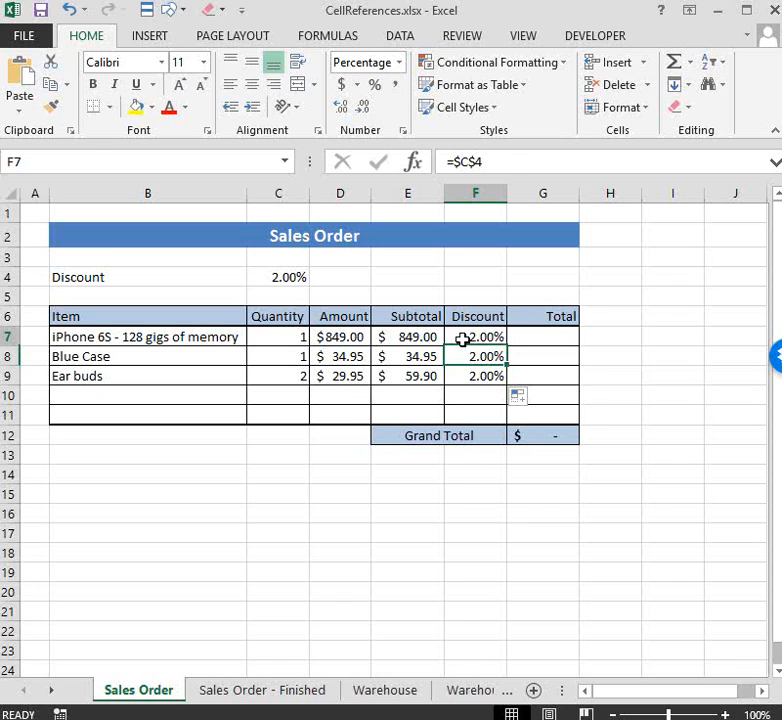
{"action": "left_click", "coordinate": [510, 165]}
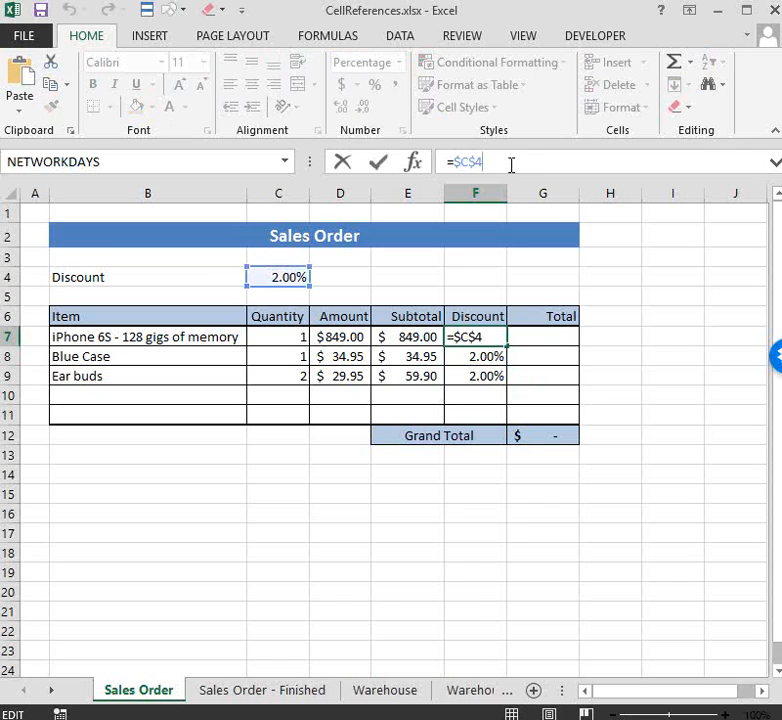
{"action": "type", "text": "*"}
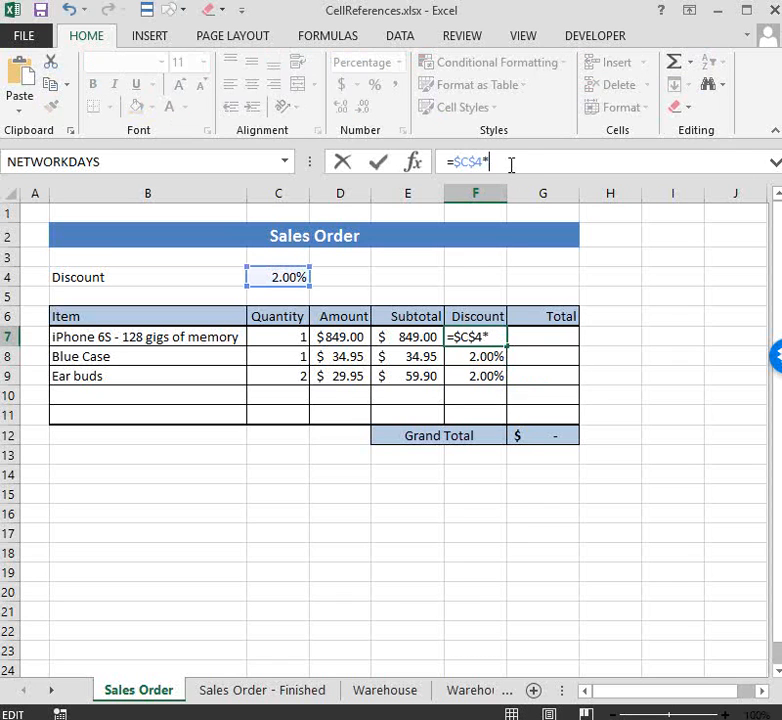
{"action": "left_click", "coordinate": [397, 338]}
{"action": "key", "text": "Return"}
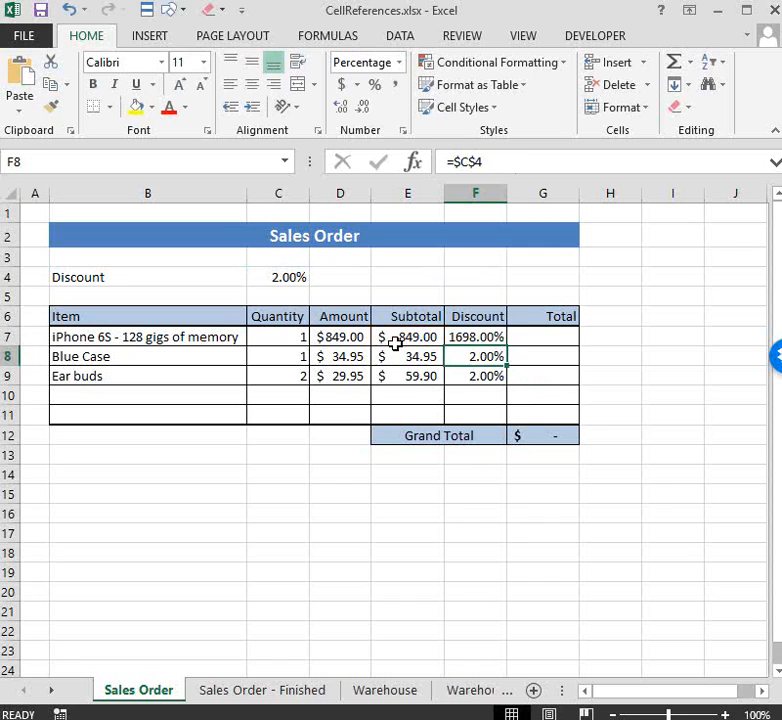
{"action": "left_click", "coordinate": [475, 337]}
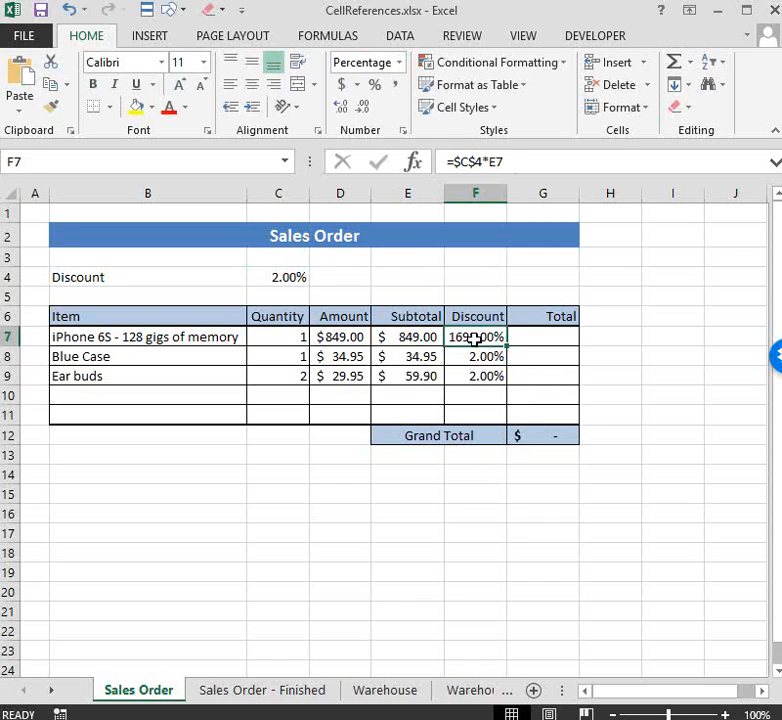
{"action": "left_click", "coordinate": [342, 86]}
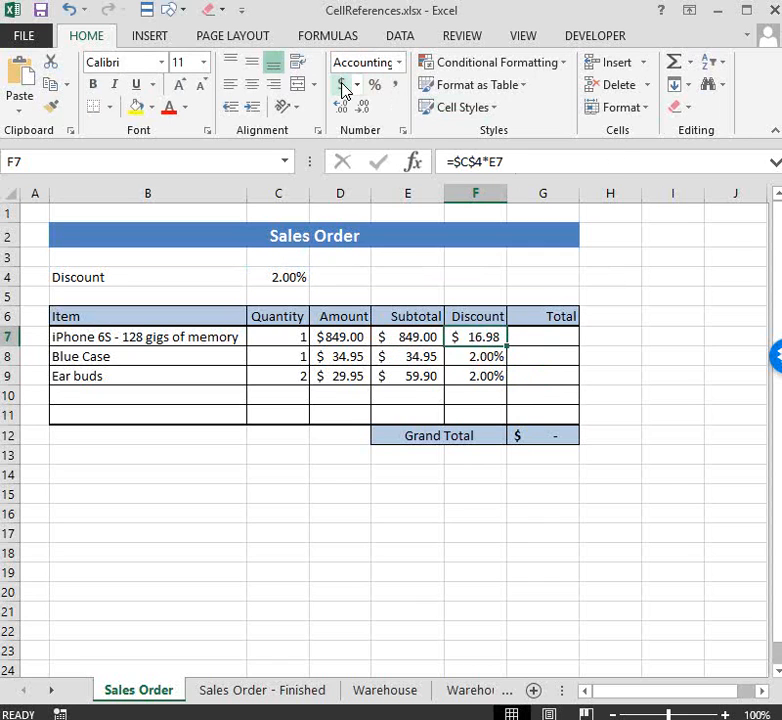
Step: Copy the discount amount formula from F7 down to F9 and check the references in each row
{"action": "left_click_drag", "start_coordinate": [508, 348], "coordinate": [508, 384]}
{"action": "left_click", "coordinate": [486, 358]}
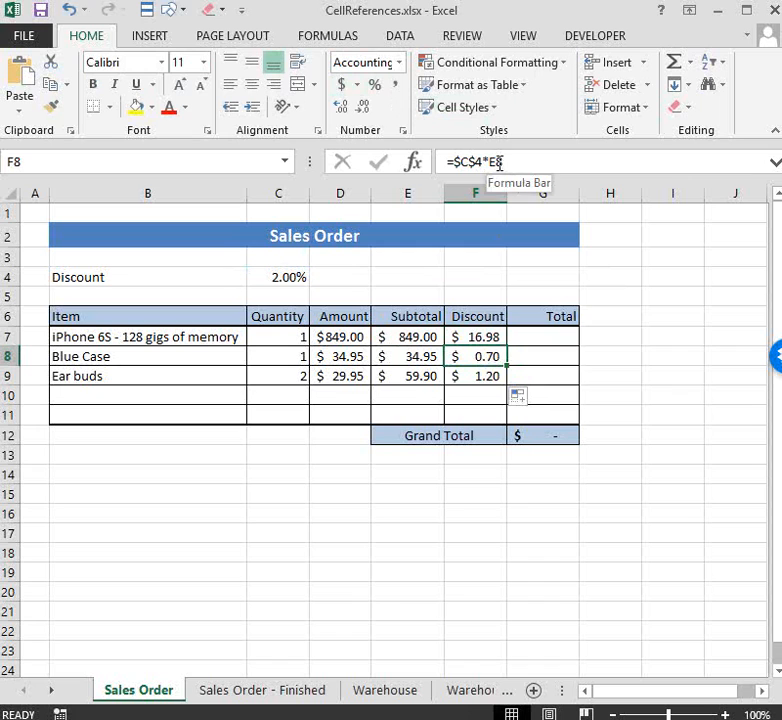
{"action": "left_click", "coordinate": [485, 374]}
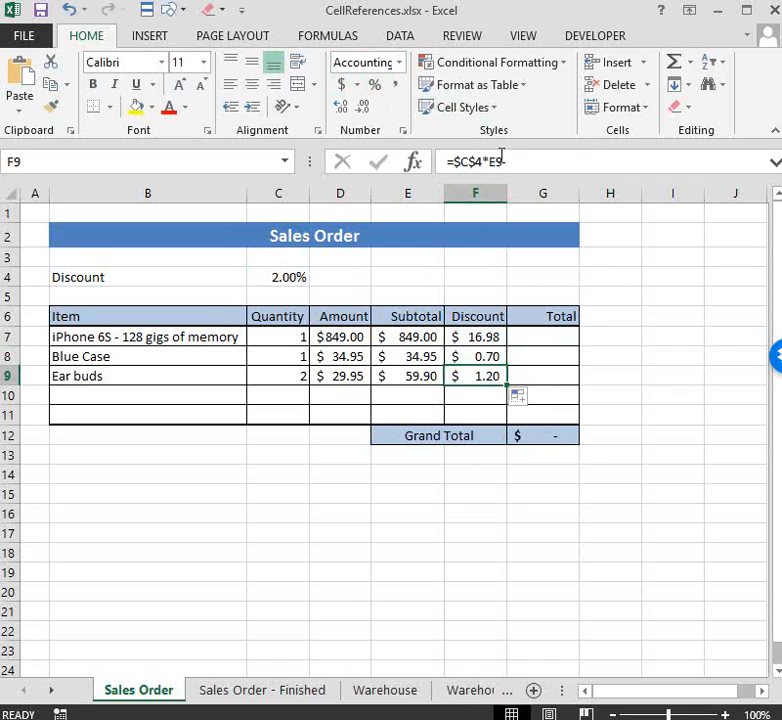
{"action": "left_click", "coordinate": [477, 333]}
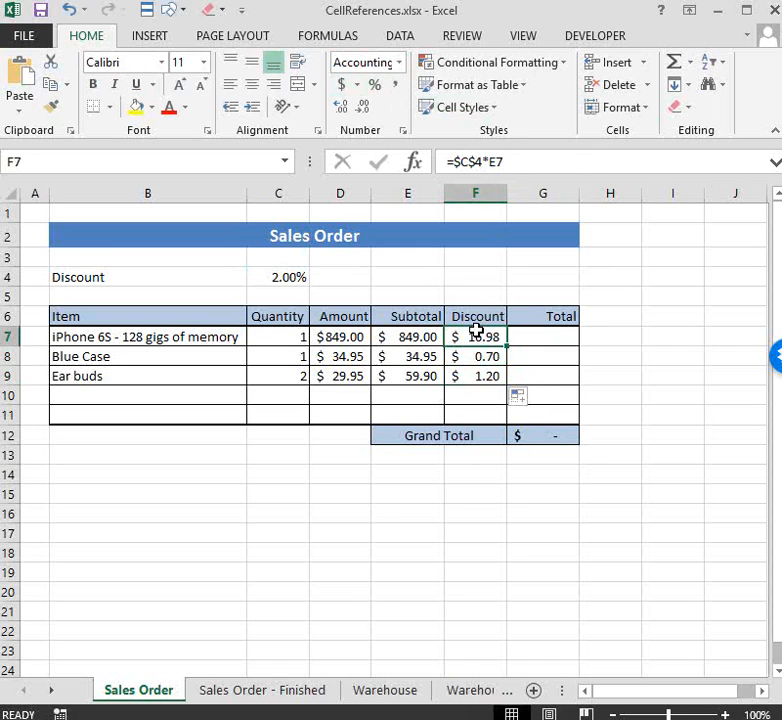
Step: Check the subtotal formula in E7 against the amount in D7 and quantity in C7, and refill it down to E9
{"action": "left_click", "coordinate": [420, 336]}
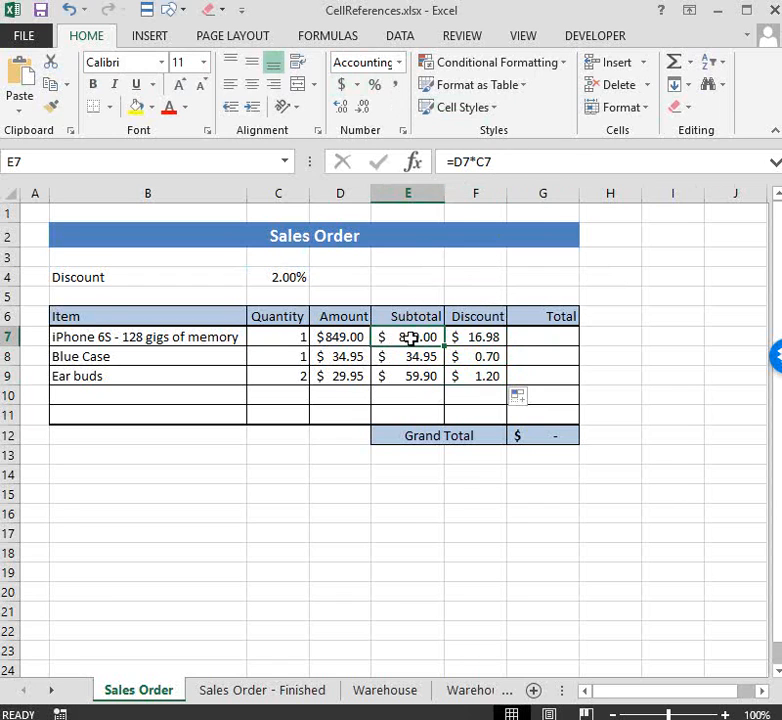
{"action": "left_click", "coordinate": [344, 337]}
{"action": "left_click", "coordinate": [403, 335]}
{"action": "left_click", "coordinate": [351, 332]}
{"action": "left_click", "coordinate": [276, 337]}
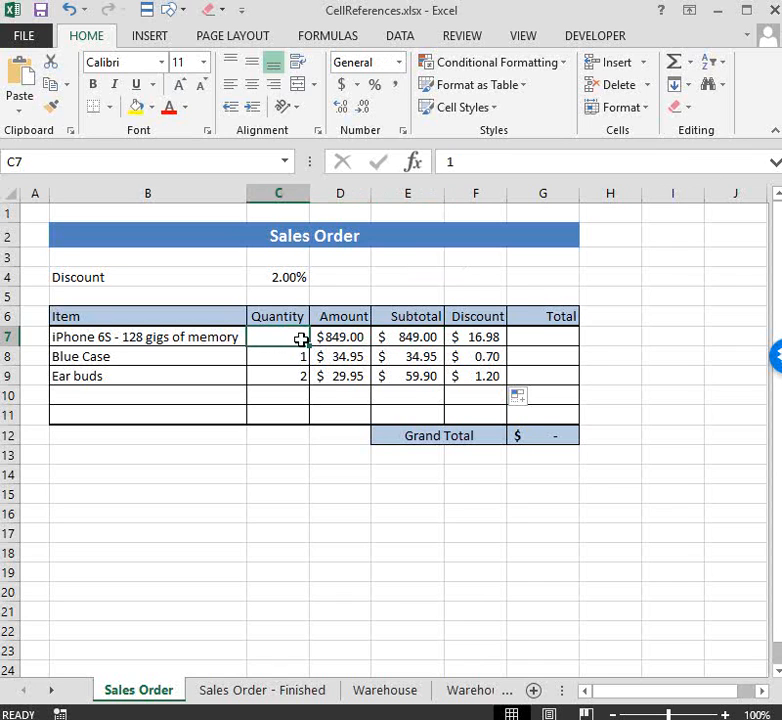
{"action": "left_click", "coordinate": [425, 338]}
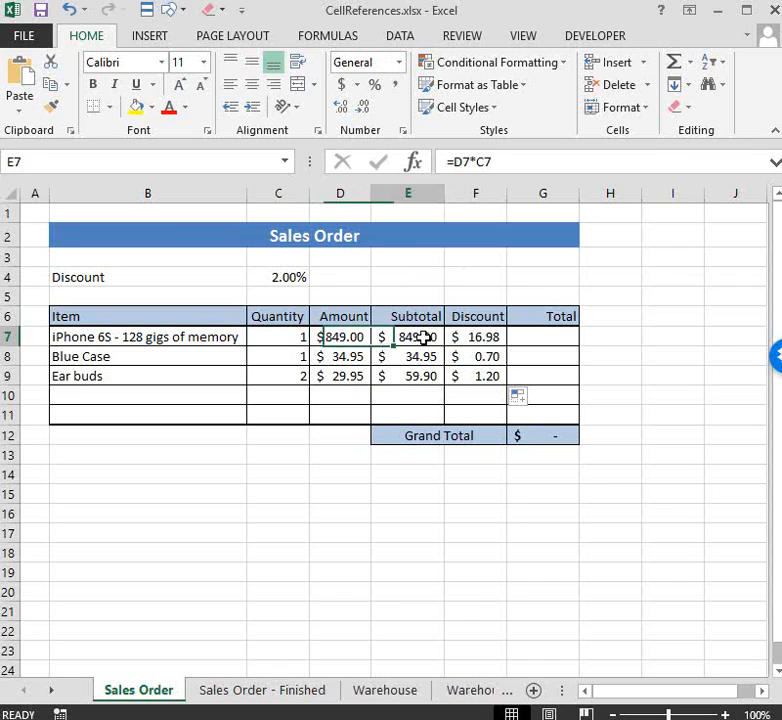
{"action": "left_click_drag", "start_coordinate": [444, 346], "coordinate": [448, 385]}
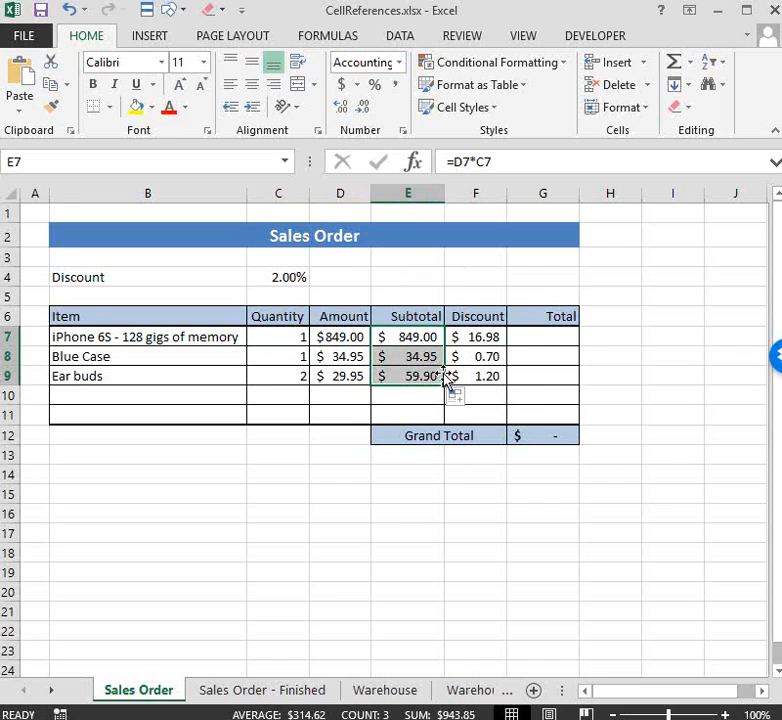
Step: Enter the formula =E7-F7 in G7 to calculate the iPhone row's total after discount
{"action": "left_click", "coordinate": [545, 335]}
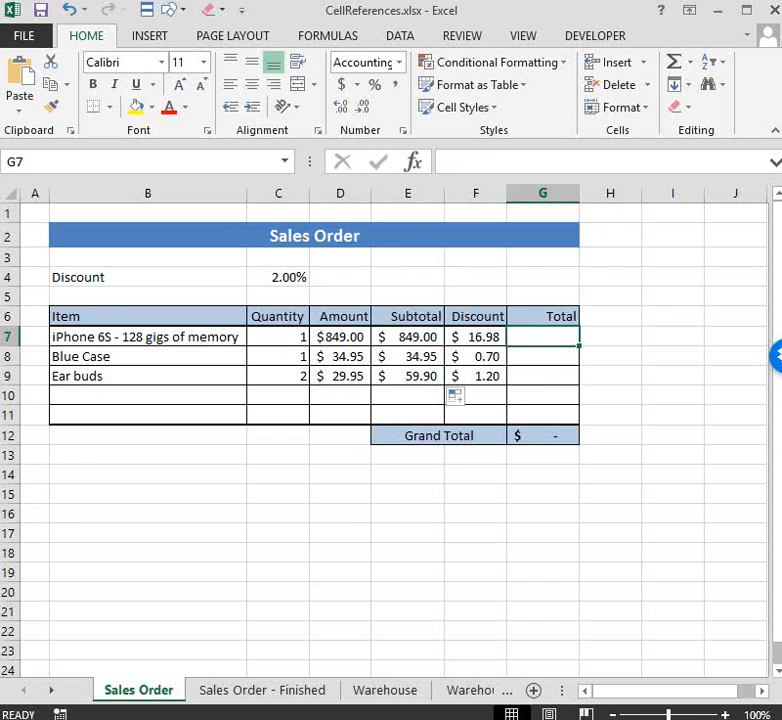
{"action": "type", "text": "="}
{"action": "key", "text": "Left"}
{"action": "key", "text": "Left"}
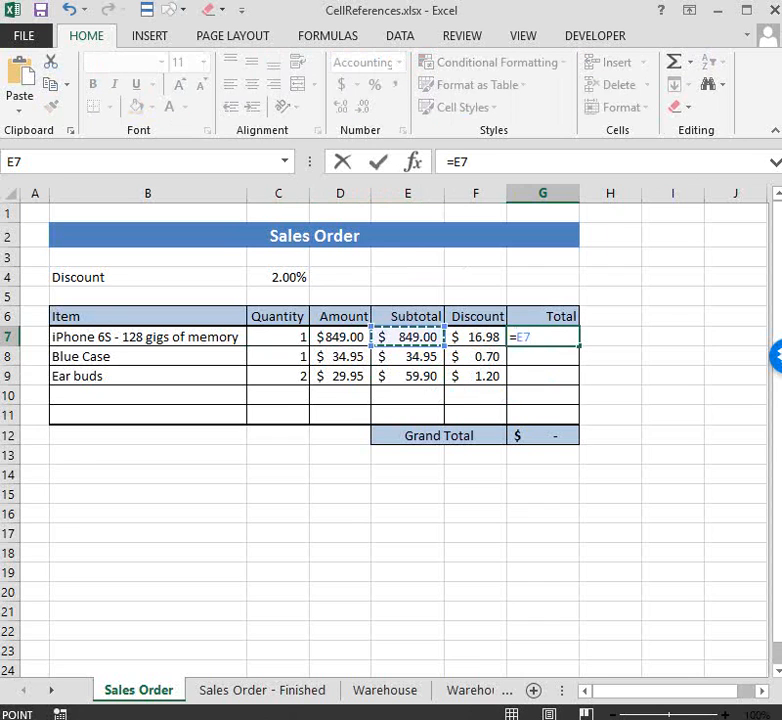
{"action": "type", "text": "-"}
{"action": "key", "text": "Left"}
{"action": "key", "text": "Return"}
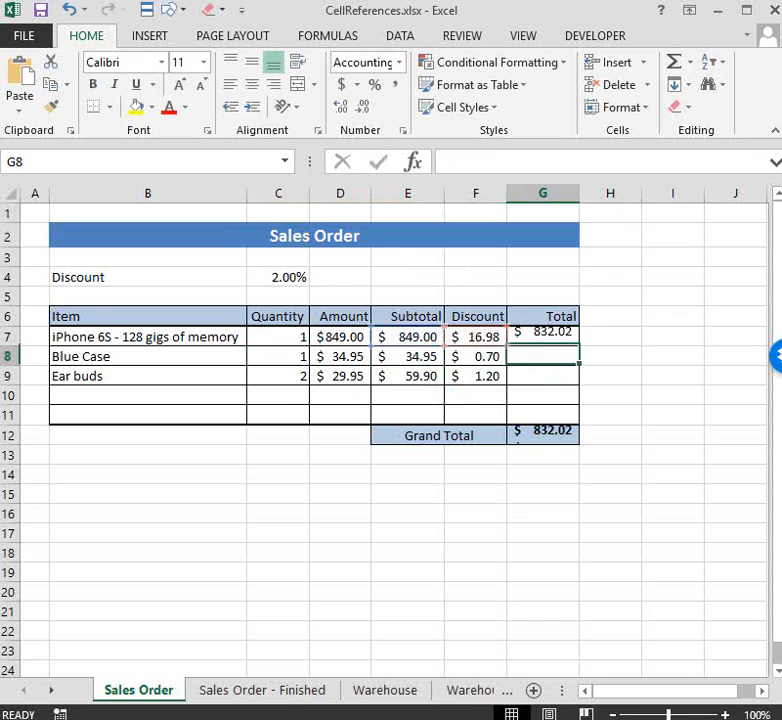
Step: Copy the total formula from G7 down to G9 and check the relative references in each row
{"action": "left_click", "coordinate": [563, 337]}
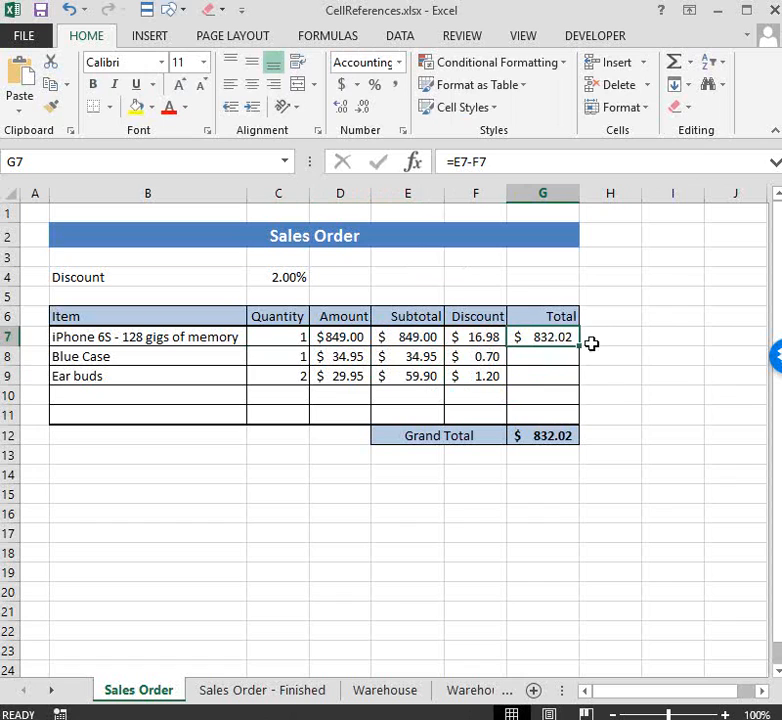
{"action": "left_click_drag", "start_coordinate": [582, 347], "coordinate": [576, 385]}
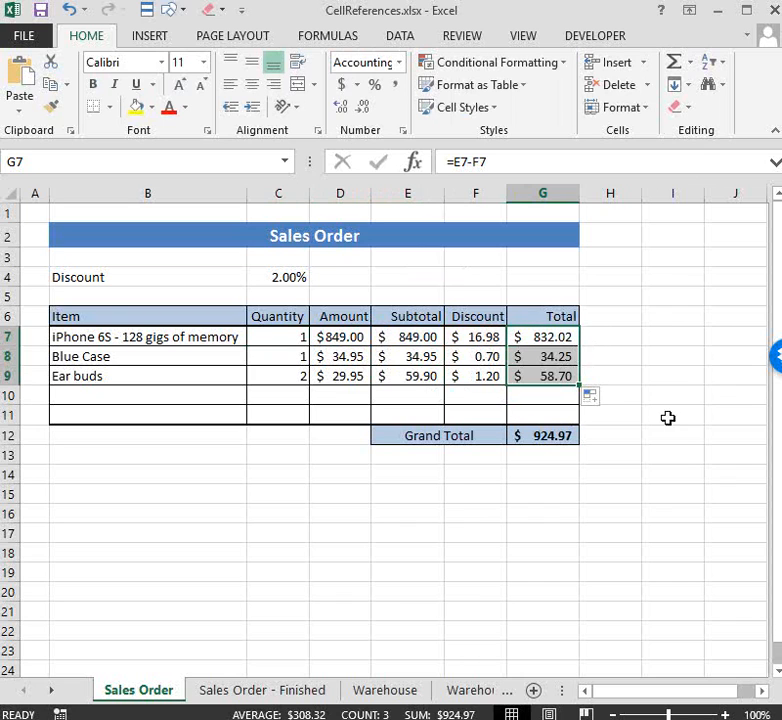
{"action": "left_click", "coordinate": [543, 337]}
{"action": "left_click", "coordinate": [545, 355]}
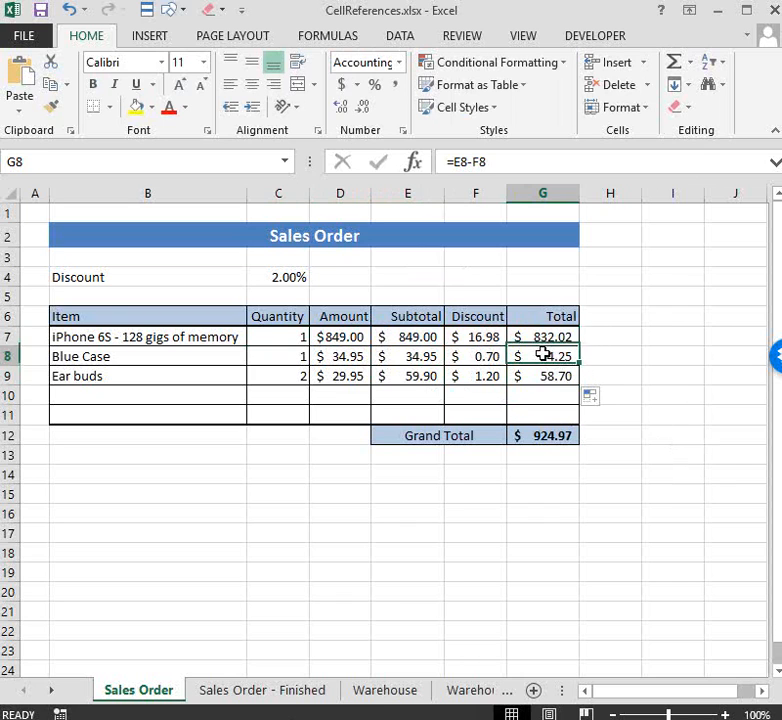
{"action": "left_click", "coordinate": [545, 380]}
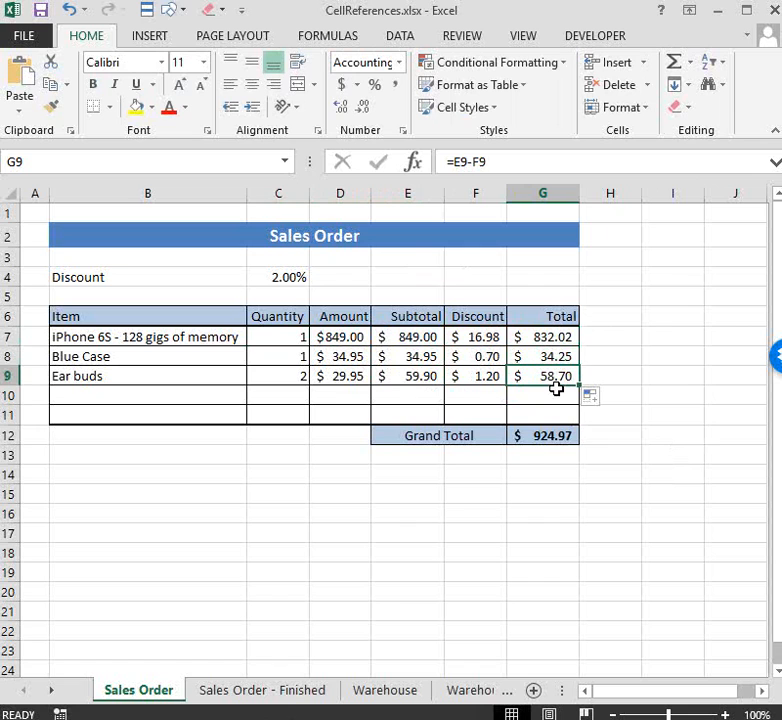
Step: Inspect the range summed by the Grand Total formula in G12, leaving the formula as it is
{"action": "left_click", "coordinate": [549, 436]}
{"action": "left_click", "coordinate": [550, 161]}
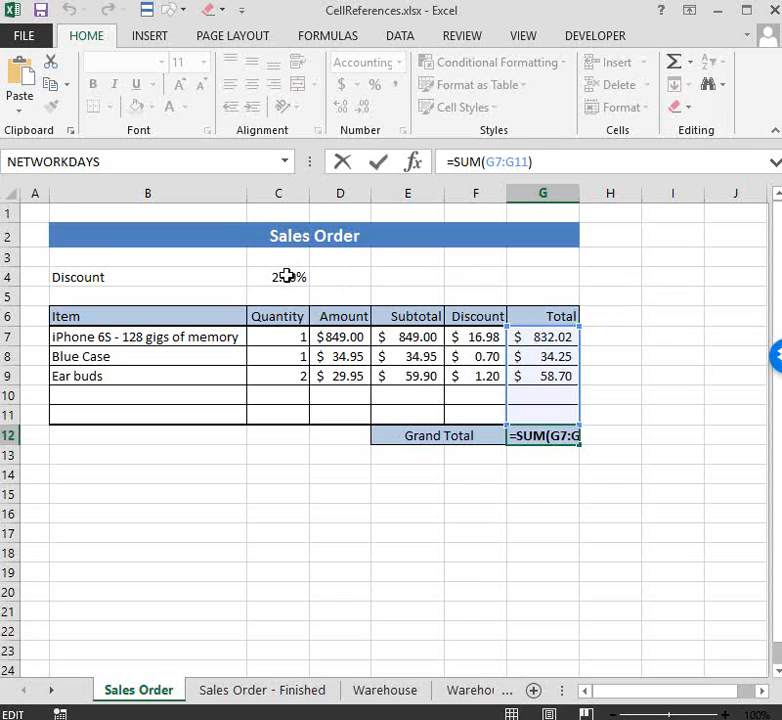
{"action": "left_click", "coordinate": [531, 343]}
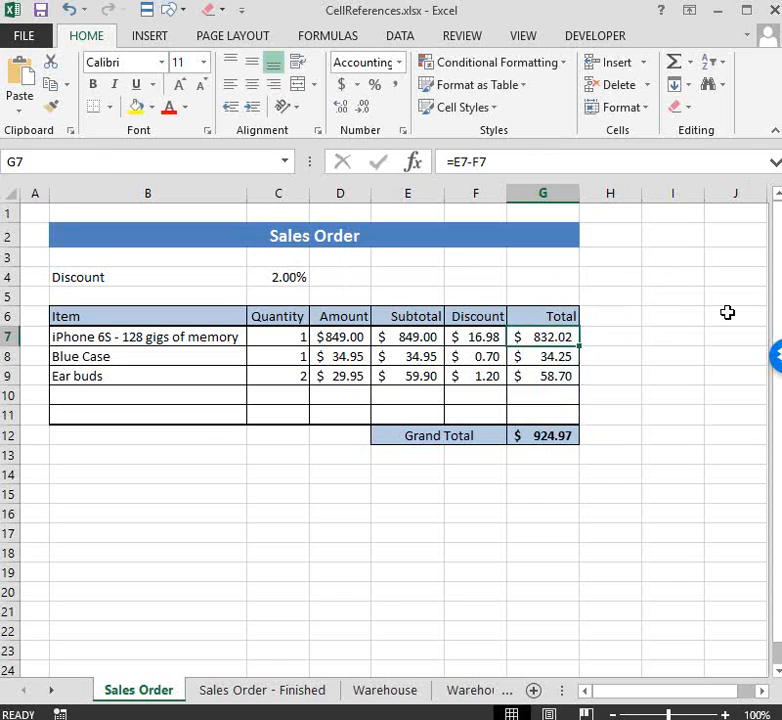